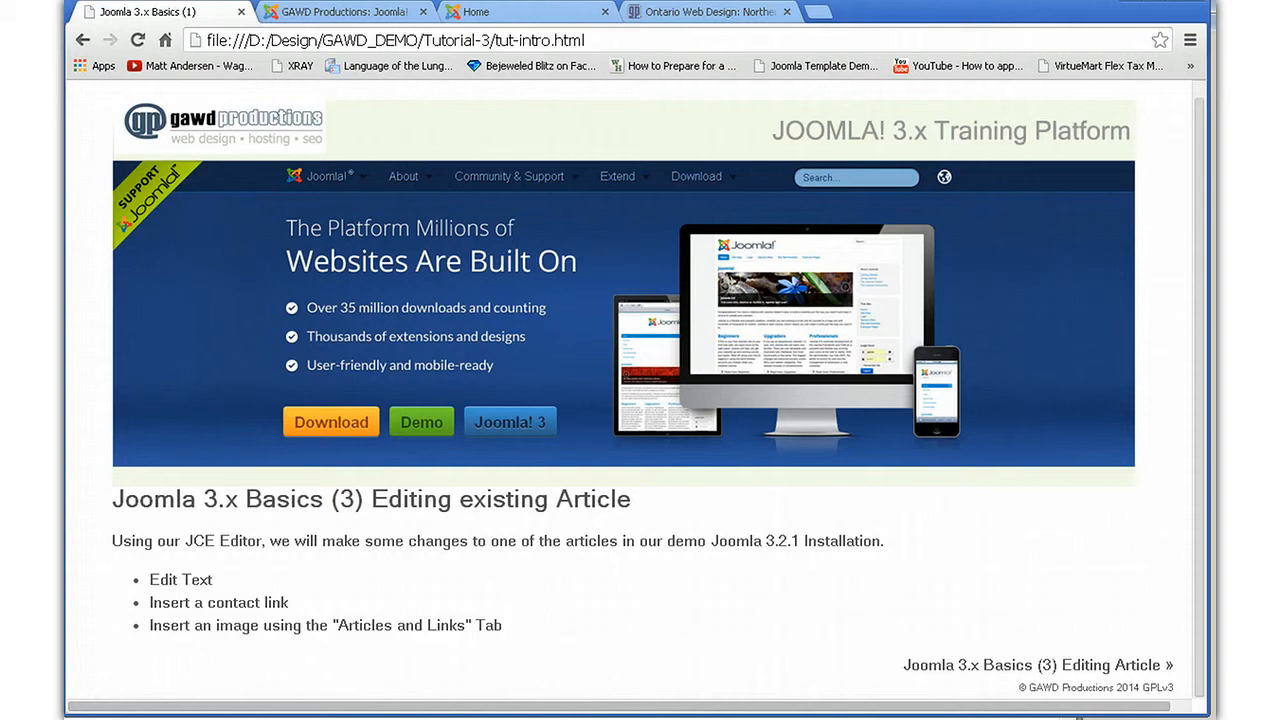
Step: Log in to the Joomla administrator with the prefilled credentials and open the Global Configuration
{"action": "left_click", "coordinate": [338, 12]}
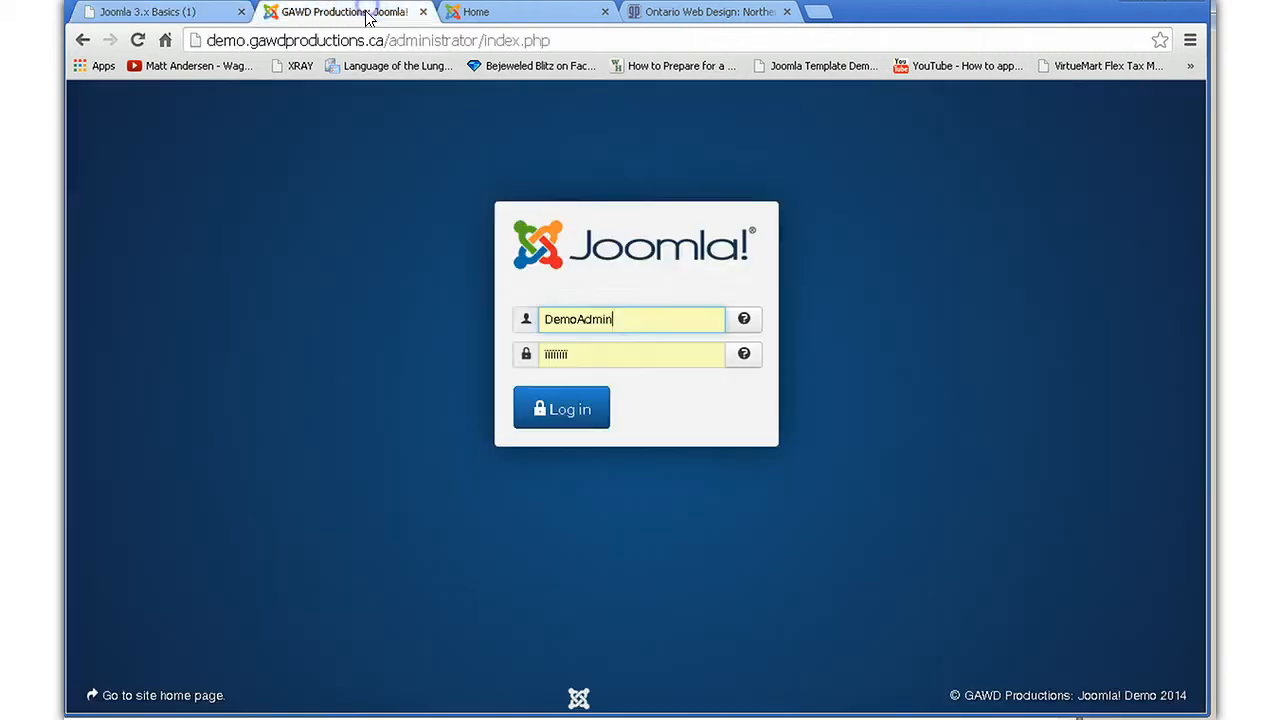
{"action": "left_click", "coordinate": [563, 410]}
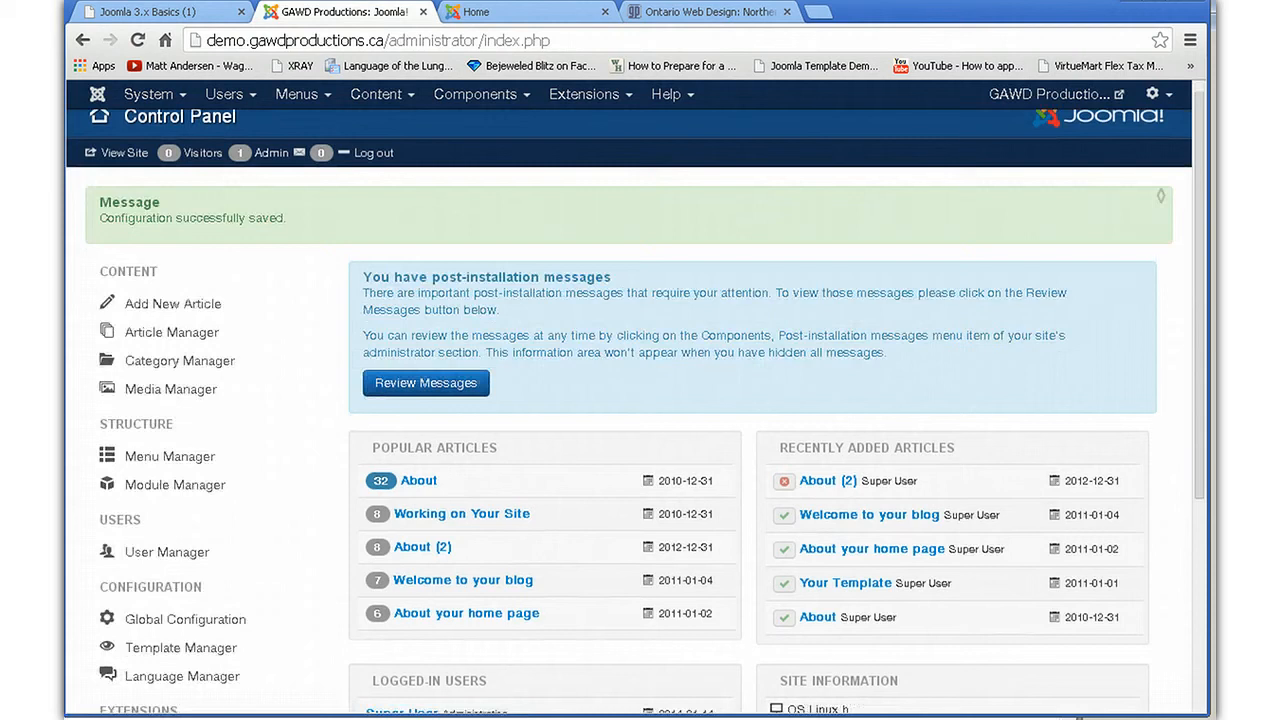
{"action": "left_click", "coordinate": [201, 621]}
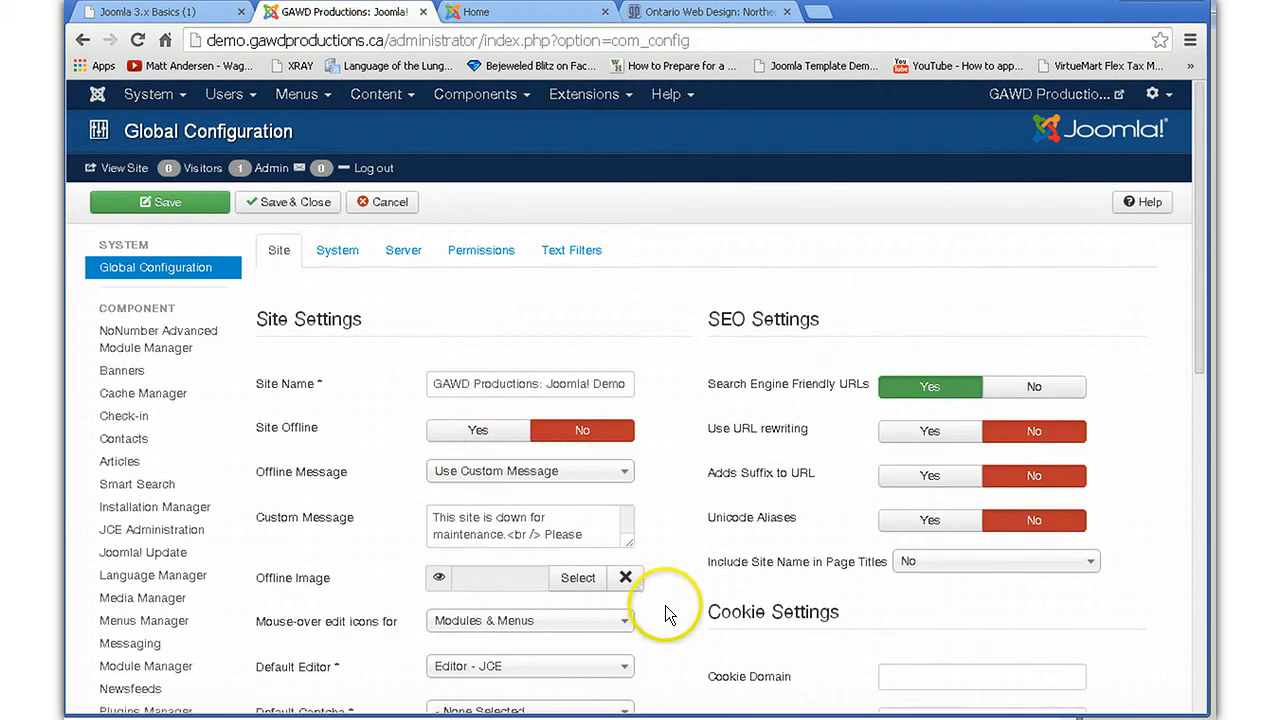
Step: Set the site's Default Editor to Editor - JCE, then save and close the configuration
{"action": "scroll", "coordinate": [665, 605], "scroll_direction": "down", "scroll_amount": 2}
{"action": "mouse_move", "coordinate": [316, 529]}
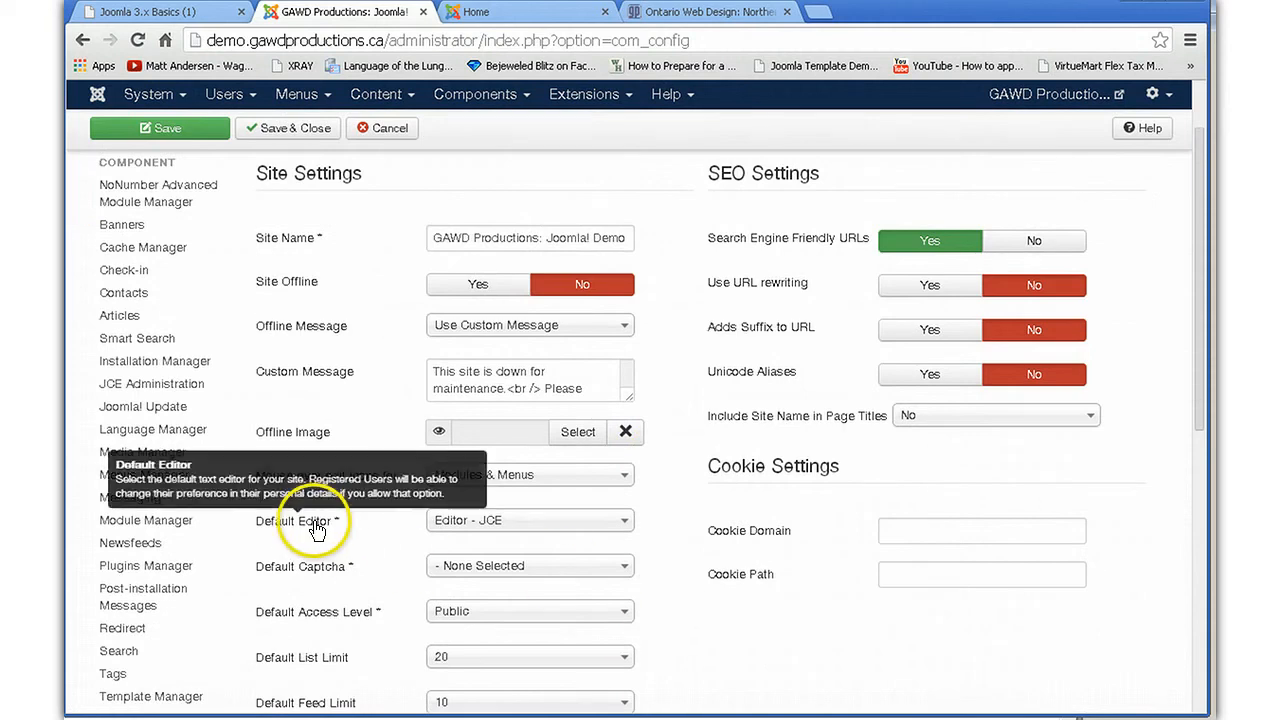
{"action": "left_click", "coordinate": [620, 523]}
{"action": "left_click", "coordinate": [609, 547]}
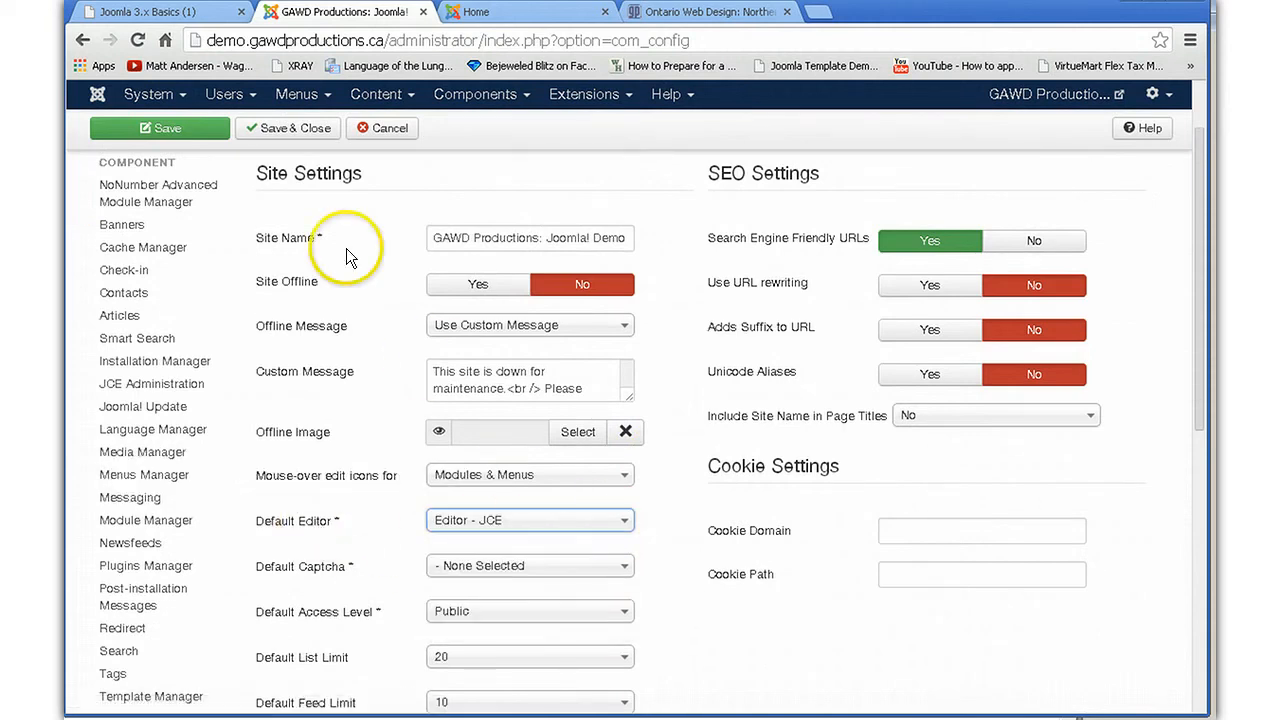
{"action": "left_click", "coordinate": [295, 128]}
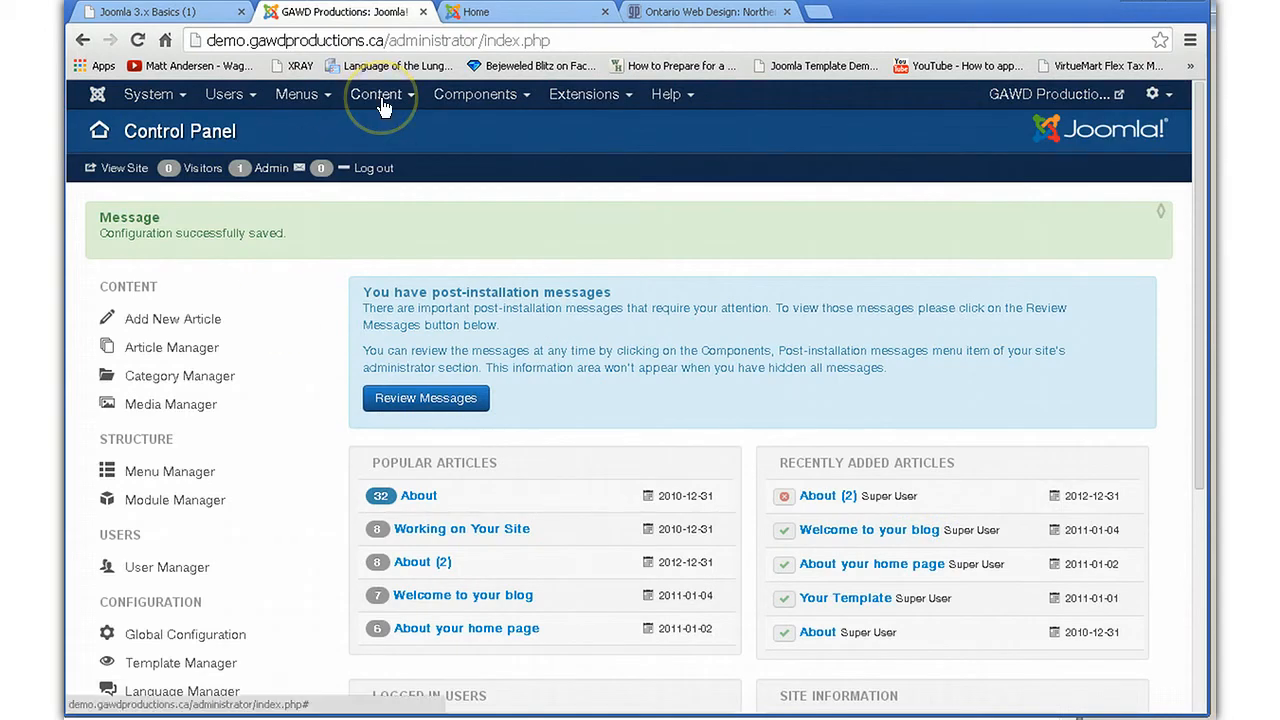
Step: Open the About article for editing from the Article Manager
{"action": "left_click", "coordinate": [378, 96]}
{"action": "left_click", "coordinate": [381, 127]}
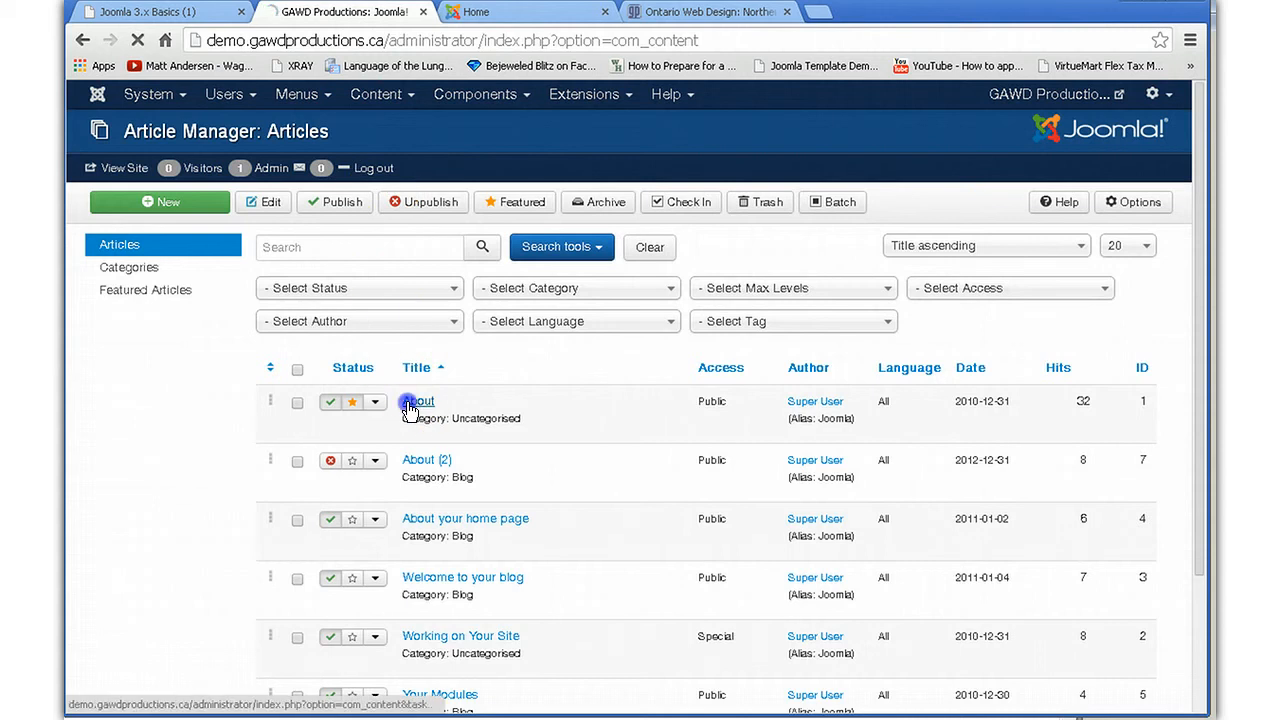
{"action": "left_click", "coordinate": [409, 404]}
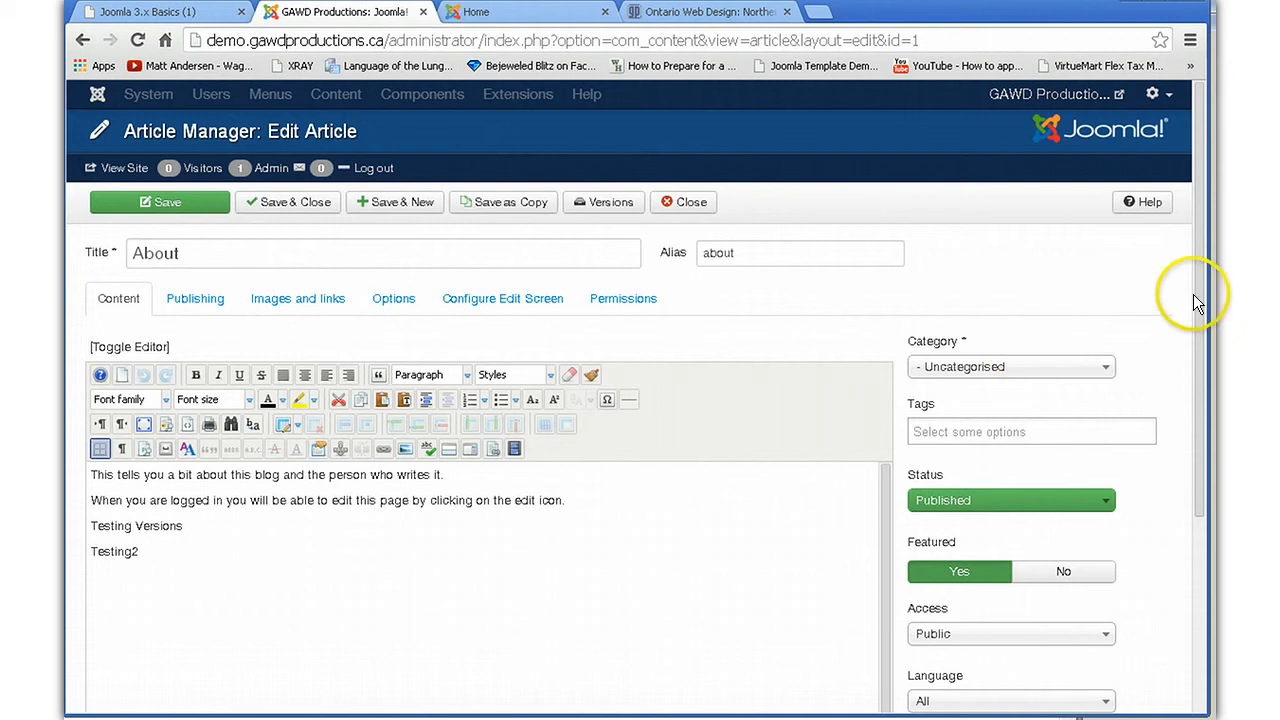
Step: Delete the "Testing Versions" and "Testing2" lines from the article text
{"action": "left_click_drag", "start_coordinate": [1193, 294], "coordinate": [1193, 400]}
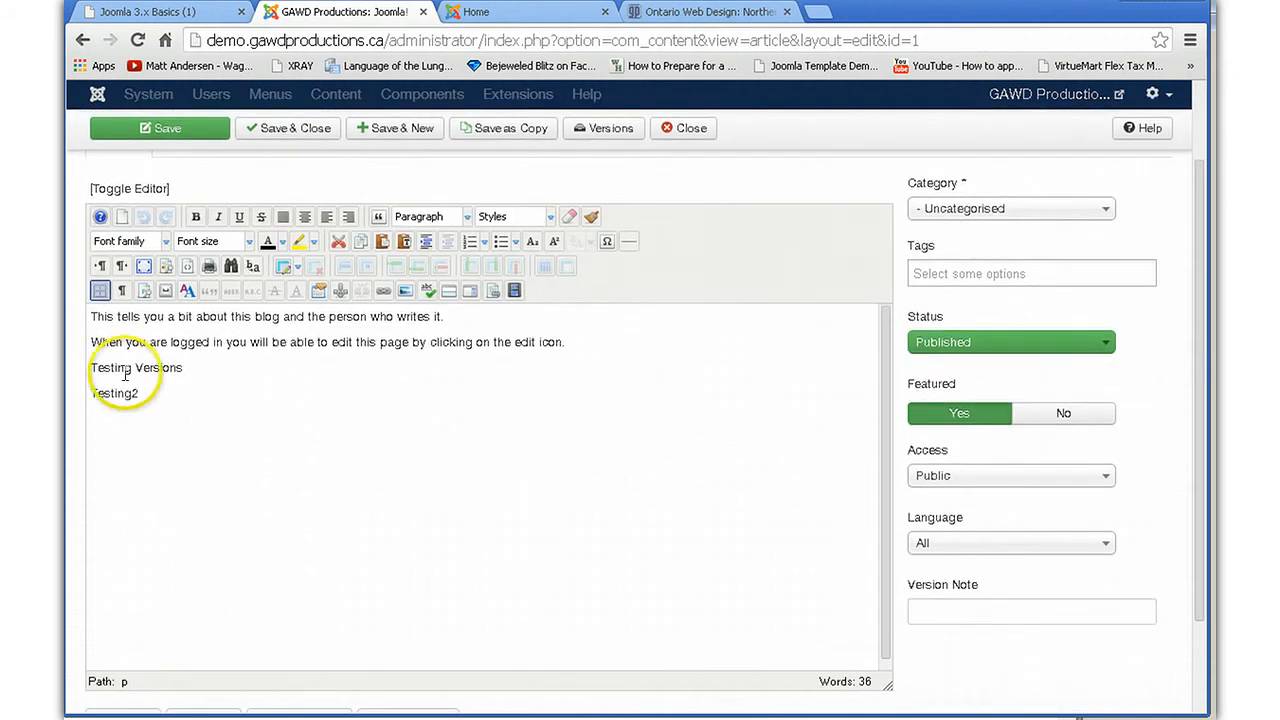
{"action": "left_click_drag", "start_coordinate": [90, 368], "coordinate": [260, 606]}
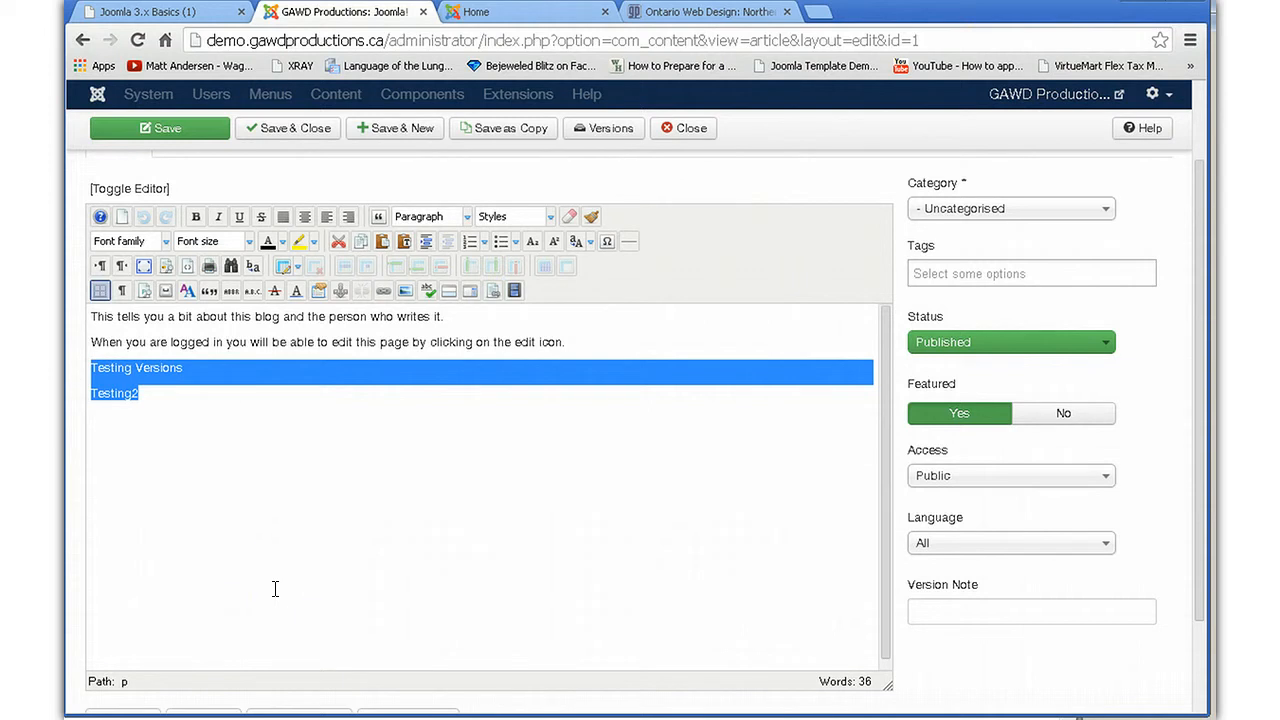
{"action": "key", "text": "Delete"}
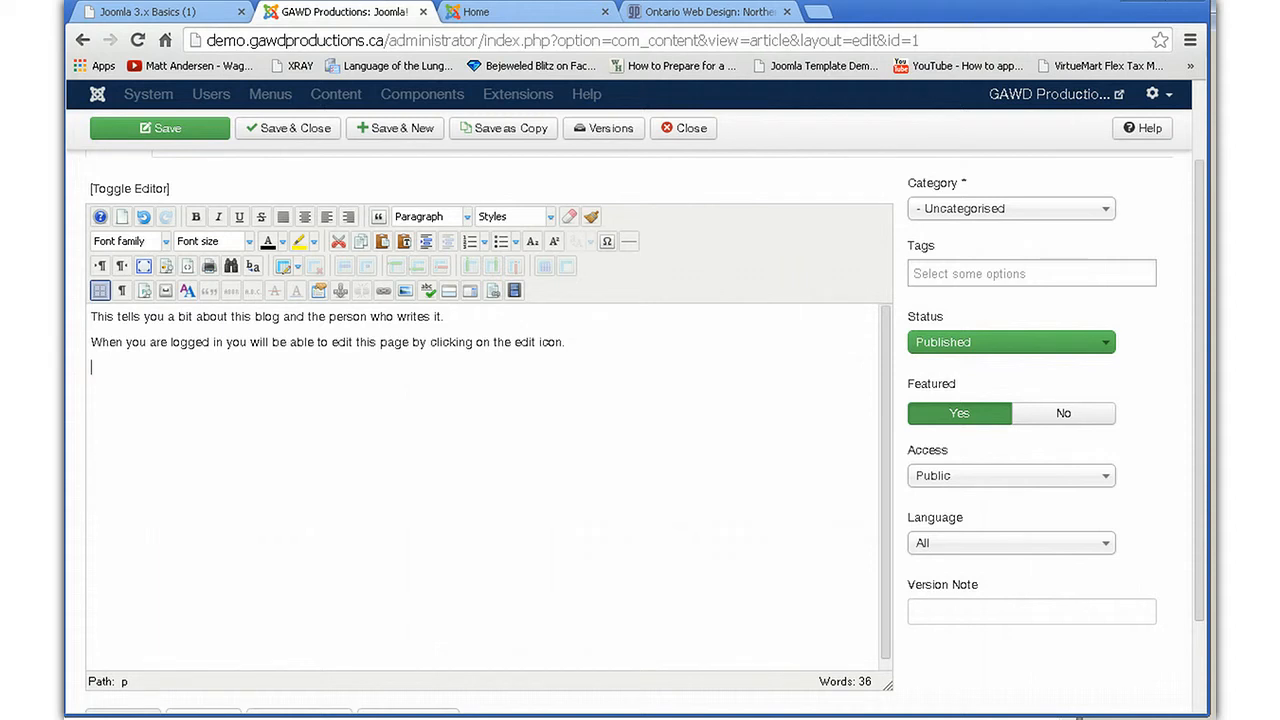
{"action": "key", "text": "ctrl+z"}
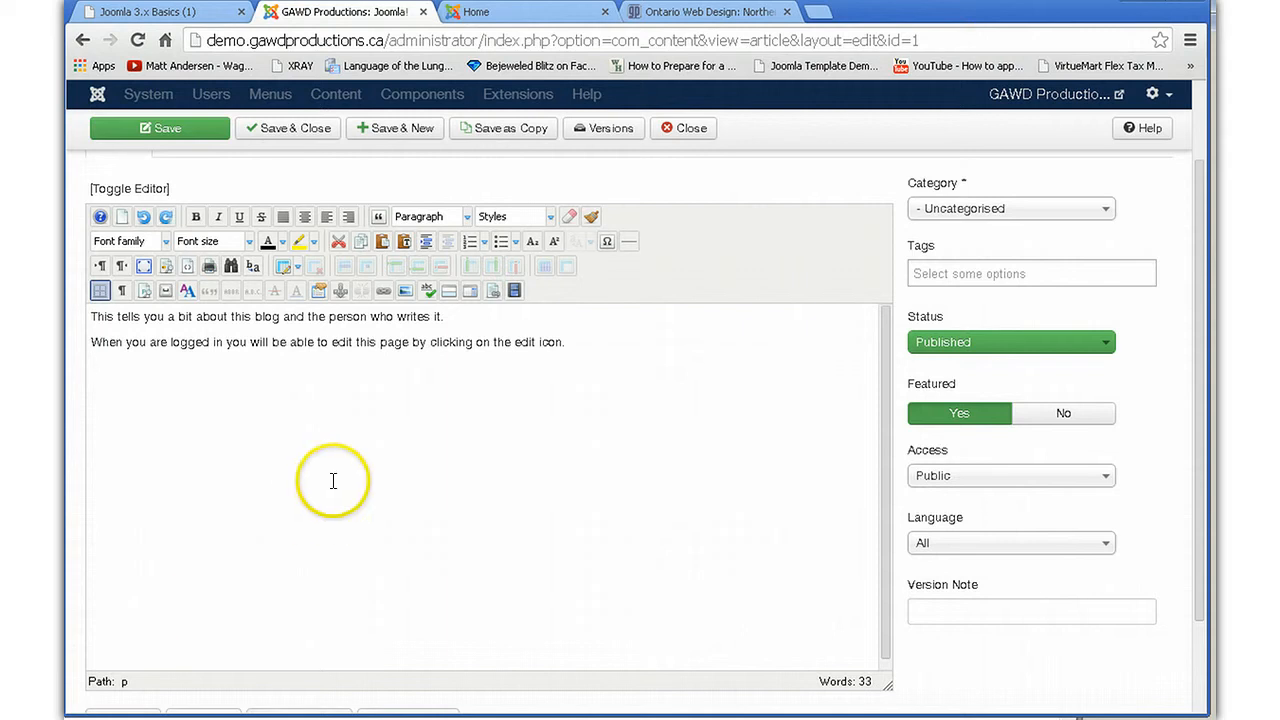
Step: Paste the "We invite you to have a look around our WebDesign Portfolio" paragraph from the GAWD Productions website, with its formatting, below the article text
{"action": "left_click", "coordinate": [657, 24]}
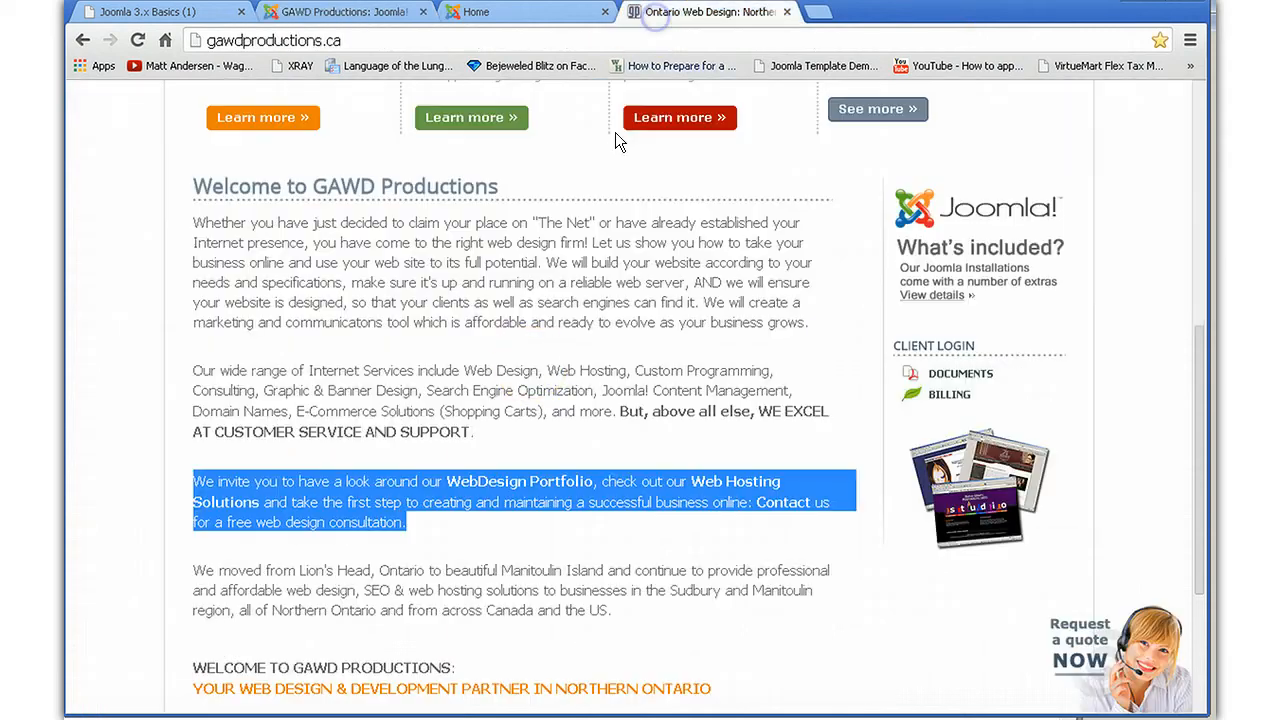
{"action": "left_click", "coordinate": [370, 12]}
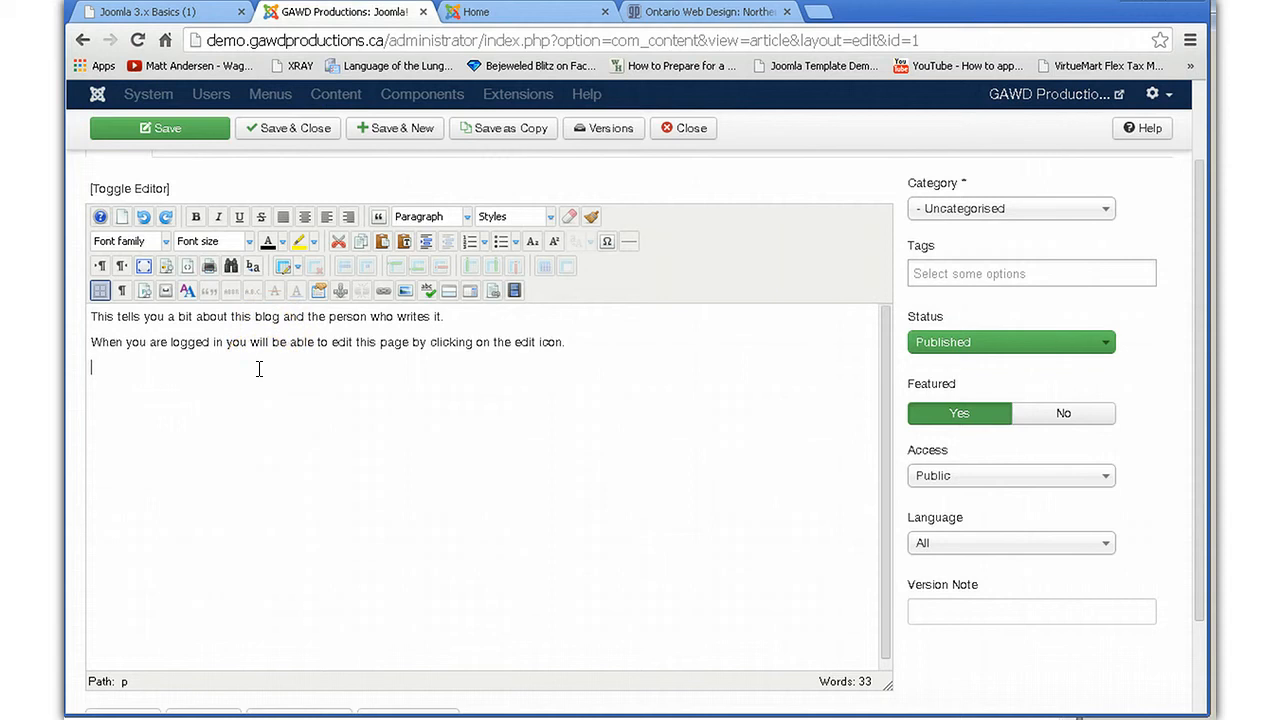
{"action": "type", "text": "We invite you to have a look around our WebDesign Portfolio, check out our Web Hosting Solutions and take the first step to creating and maintaining a successful business online: Contact us for a free web design consultation."}
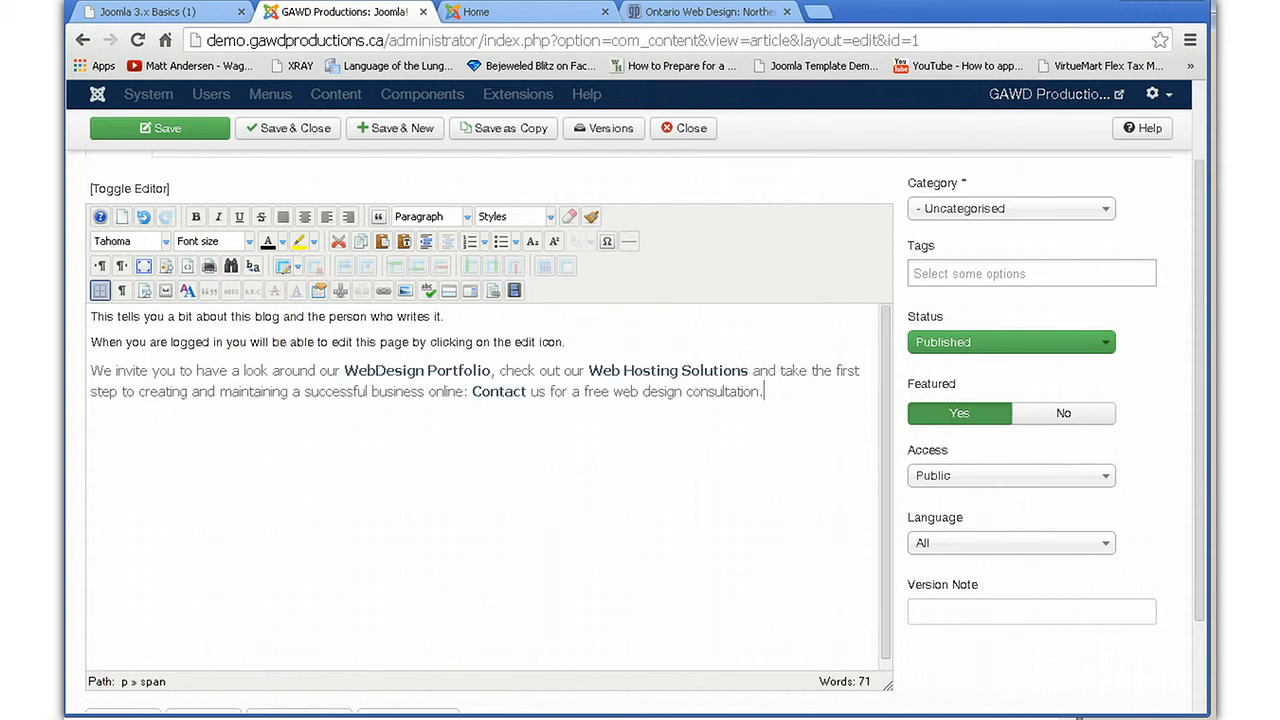
{"action": "key", "text": "Return"}
Step: Copy the plain-text version of the invitation paragraph from Notepad and paste it into the article below the formatted one
{"action": "left_click", "coordinate": [600, 718]}
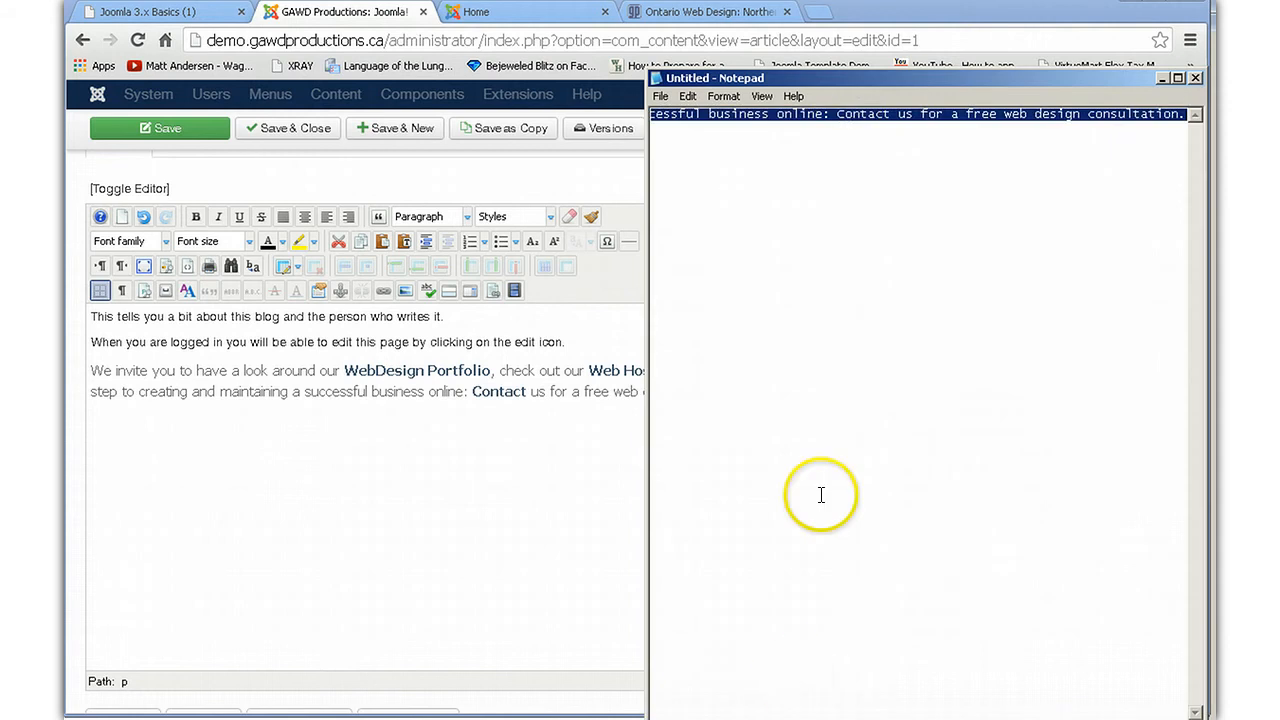
{"action": "right_click", "coordinate": [848, 116]}
{"action": "left_click", "coordinate": [876, 165]}
{"action": "left_click", "coordinate": [168, 525]}
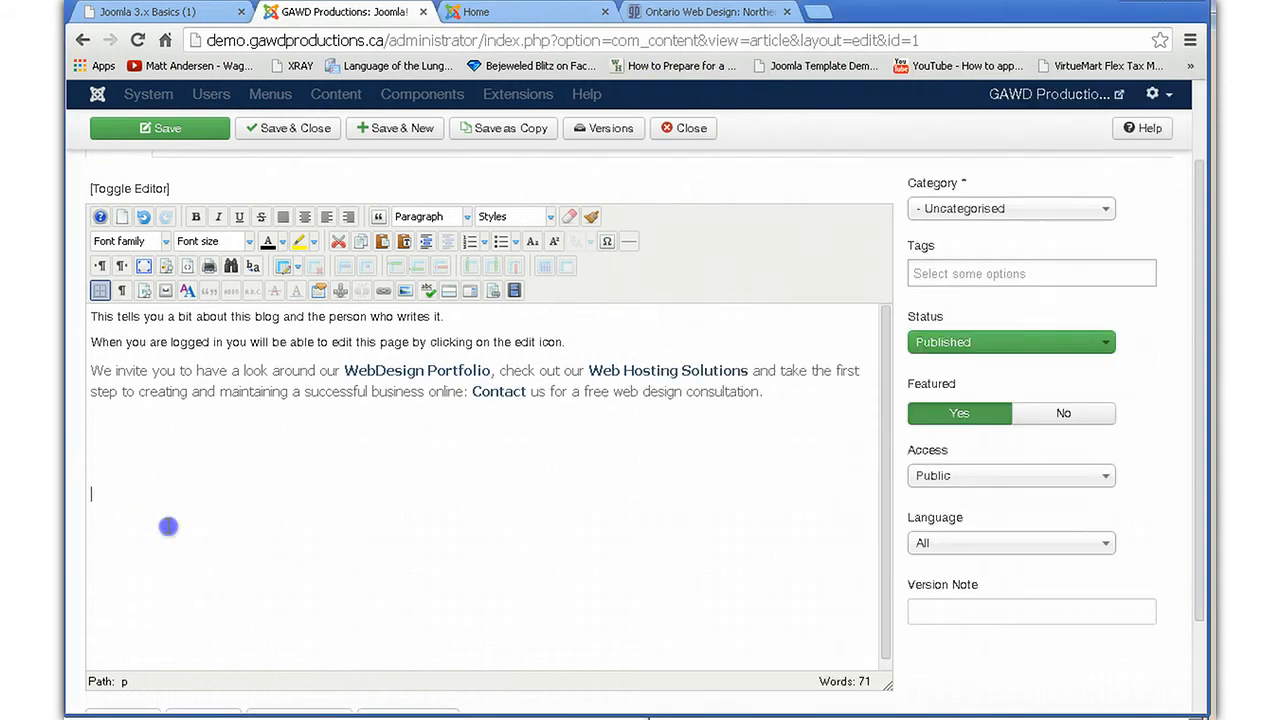
{"action": "key", "text": "ctrl+v"}
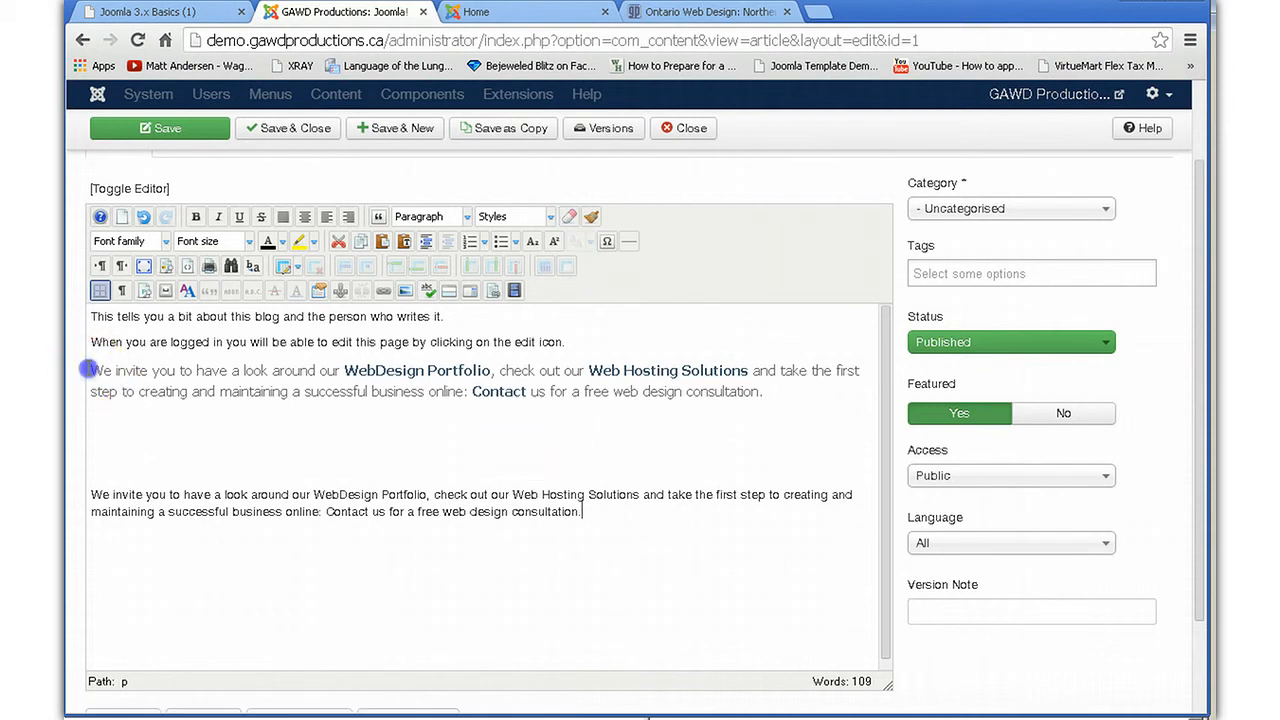
Step: Delete the formatted invitation paragraph and the surplus blank space above the plain-text one, then save the article
{"action": "left_click_drag", "start_coordinate": [90, 370], "coordinate": [253, 407]}
{"action": "key", "text": "Delete"}
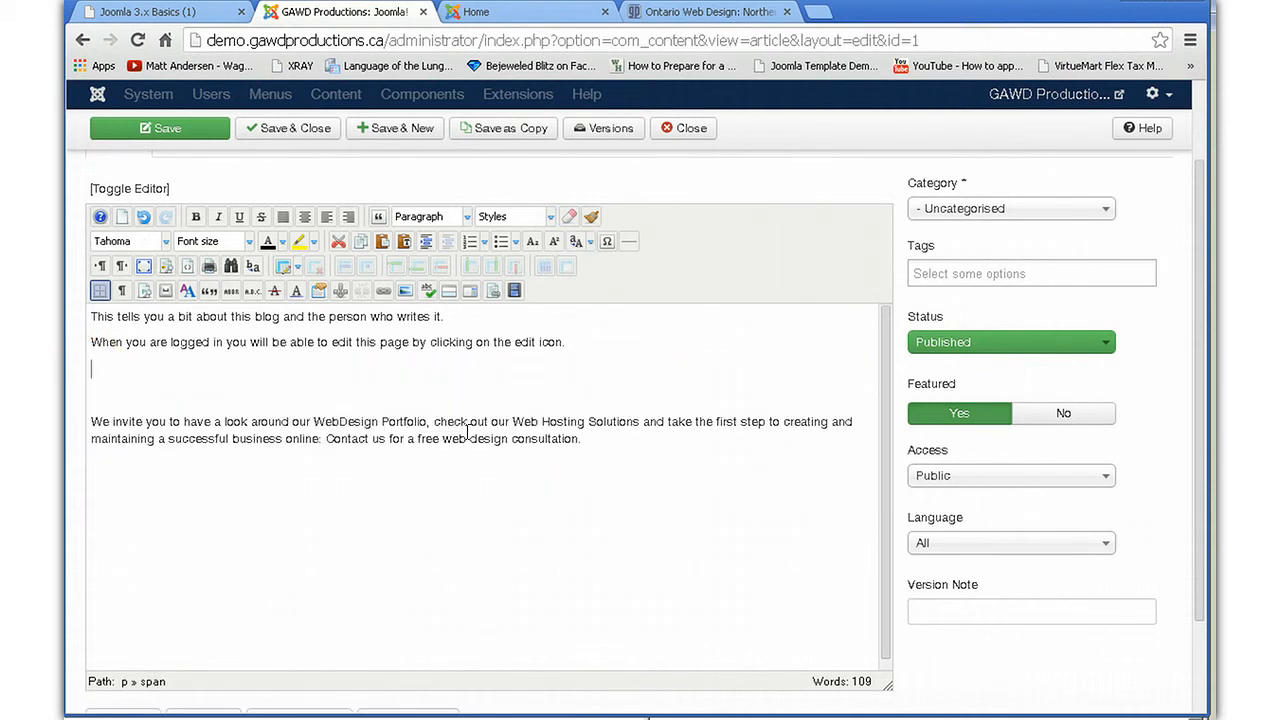
{"action": "key", "text": "Delete"}
{"action": "left_click", "coordinate": [472, 432]}
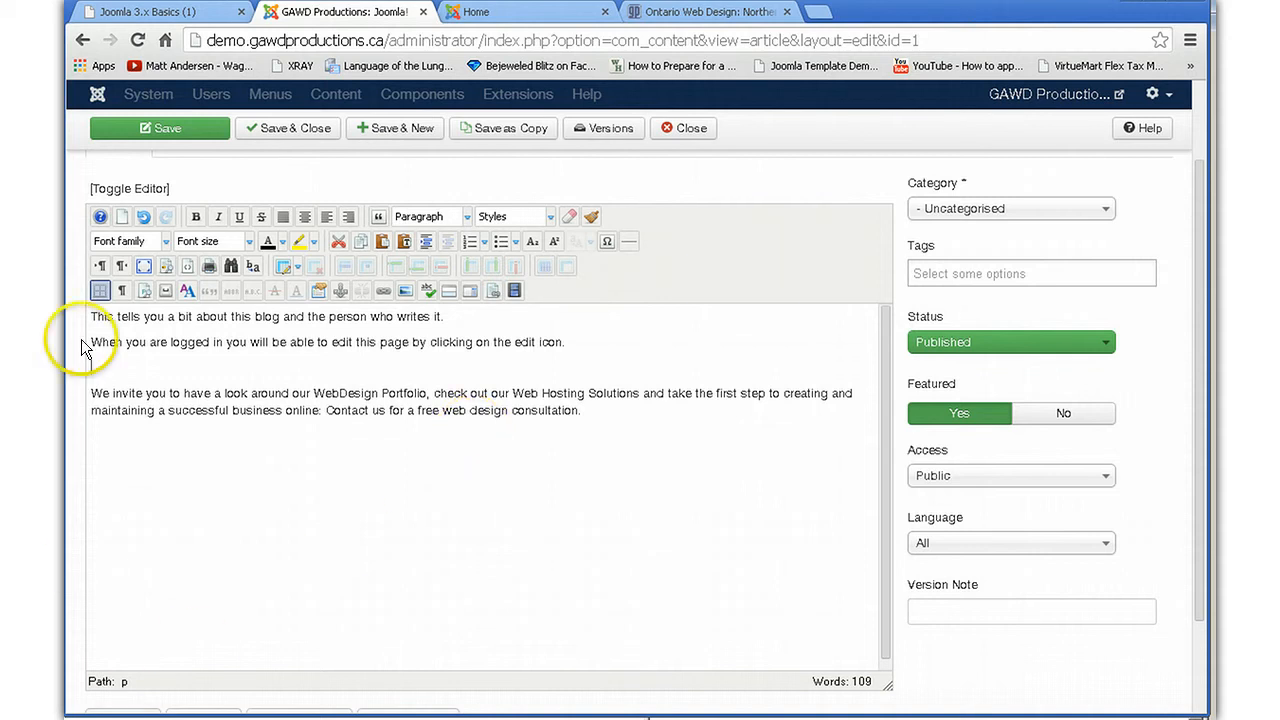
{"action": "left_click", "coordinate": [170, 129]}
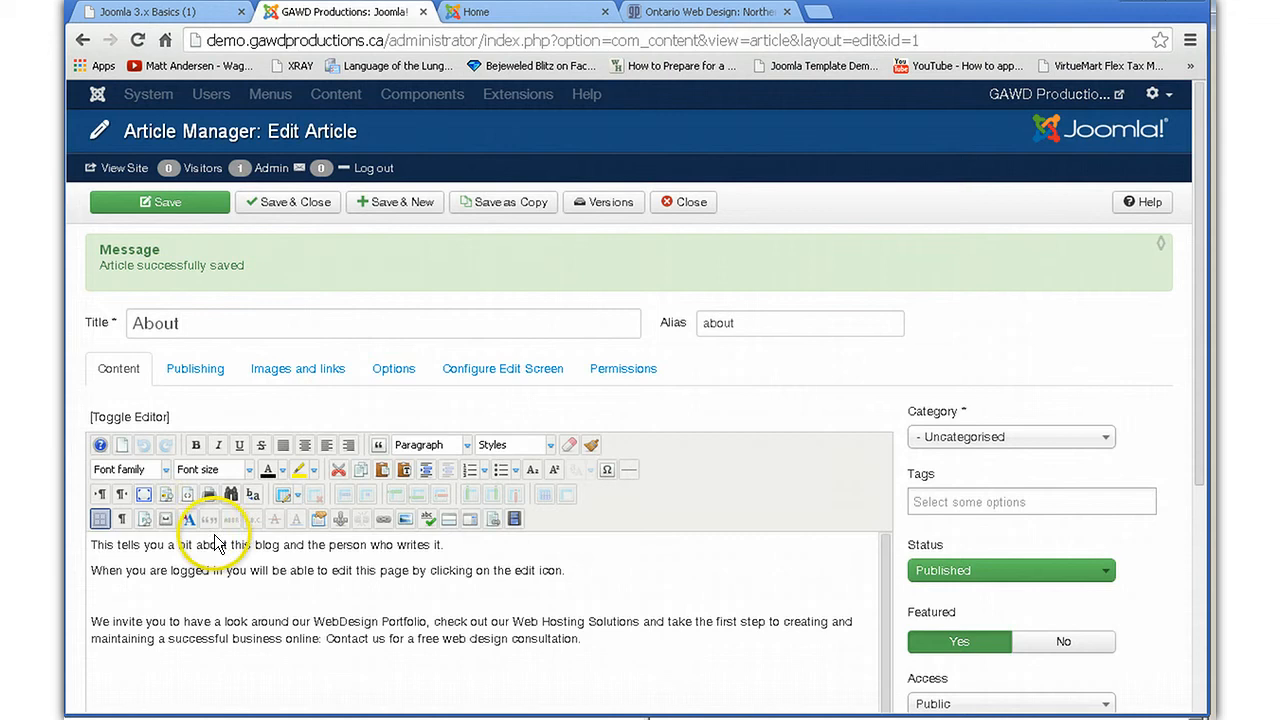
Step: Select the words "Contact us" in the invitation paragraph and open the link settings for them
{"action": "scroll", "coordinate": [629, 420], "scroll_direction": "down", "scroll_amount": 2}
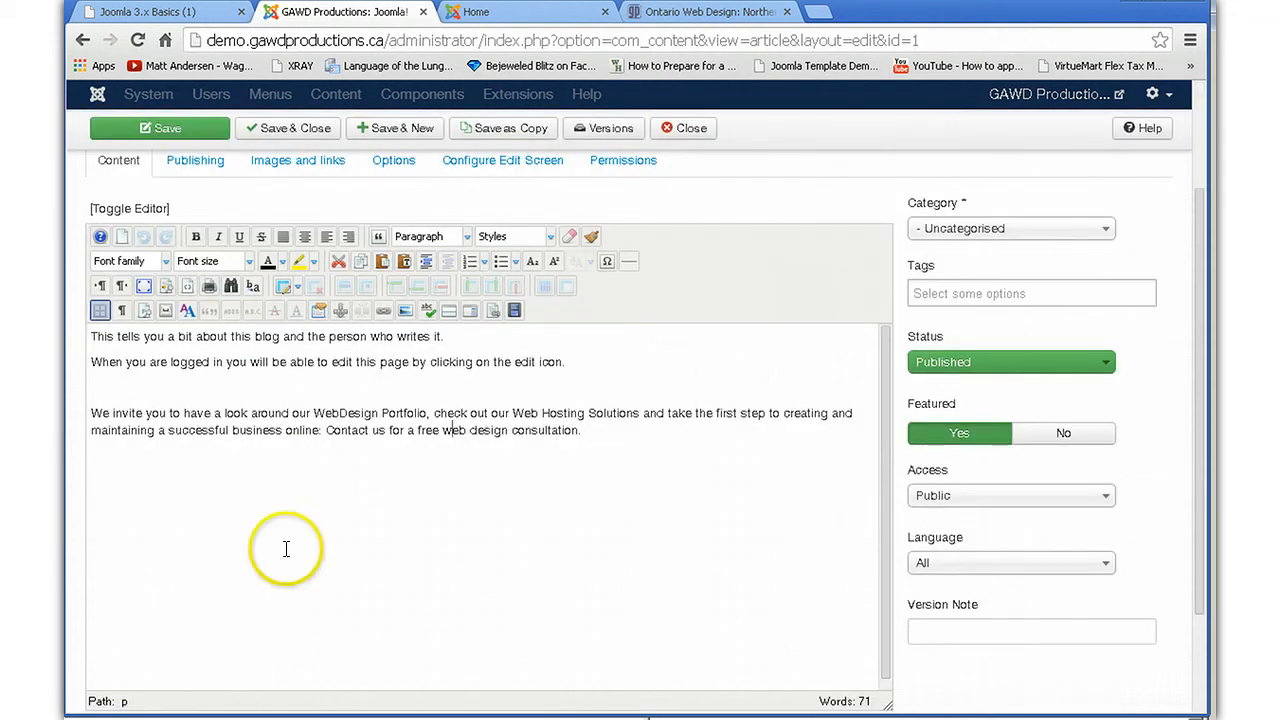
{"action": "left_click_drag", "start_coordinate": [326, 430], "coordinate": [386, 431]}
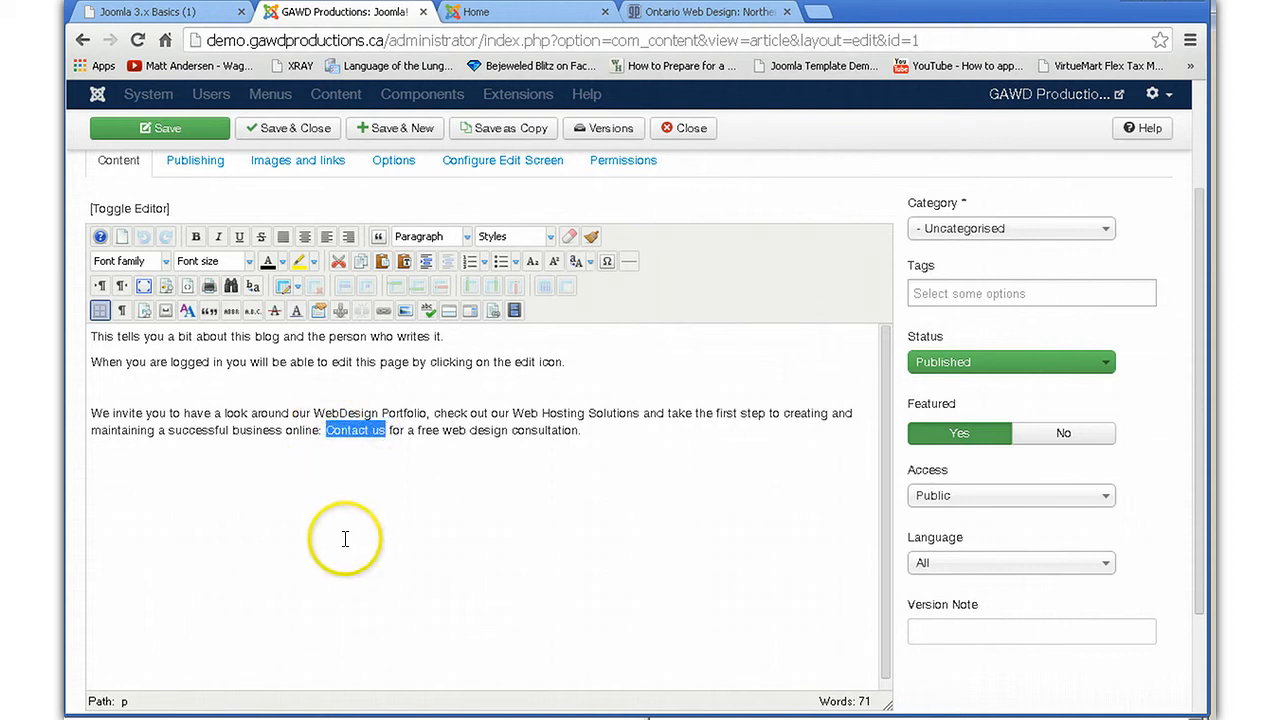
{"action": "left_click", "coordinate": [384, 310]}
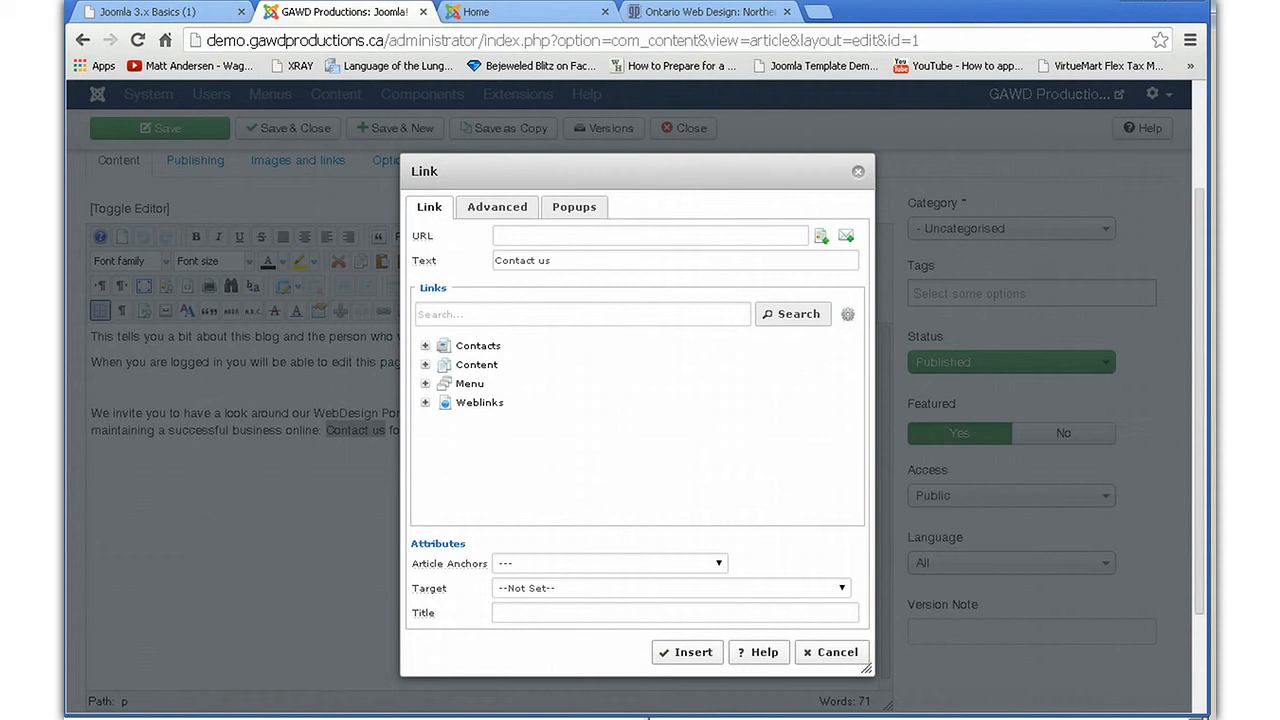
{"action": "mouse_move", "coordinate": [422, 240]}
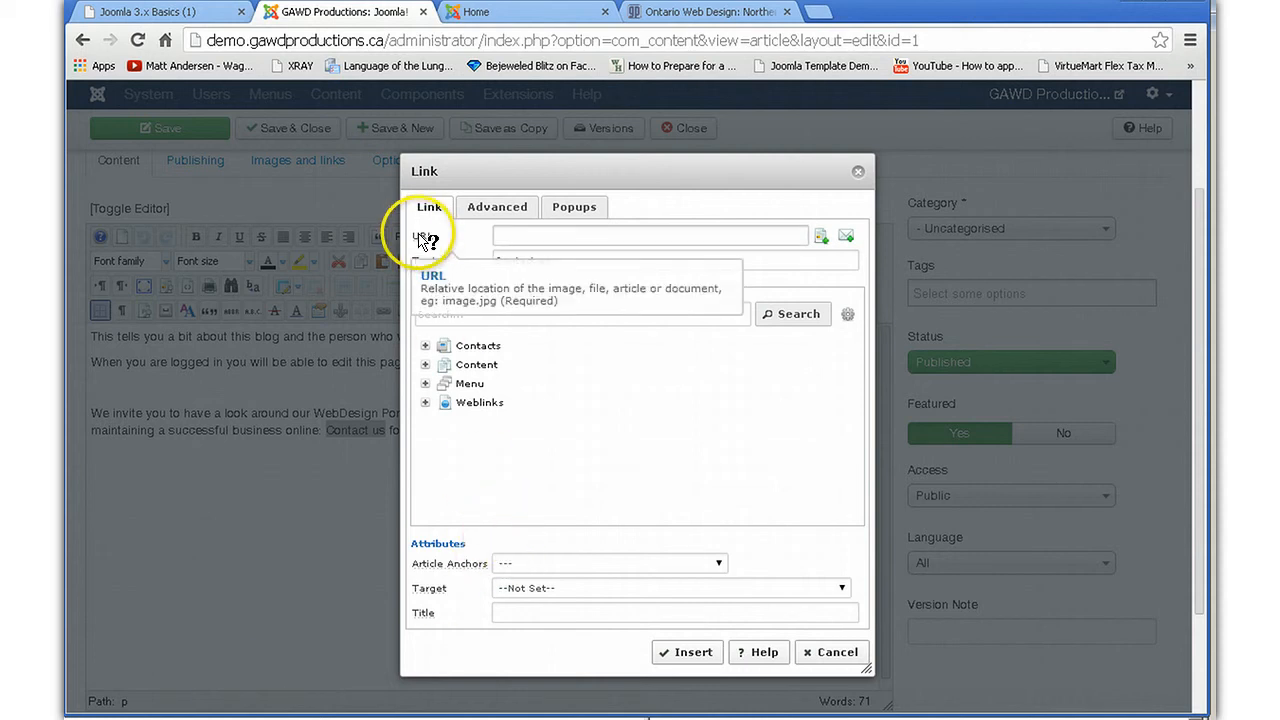
{"action": "right_click", "coordinate": [508, 236]}
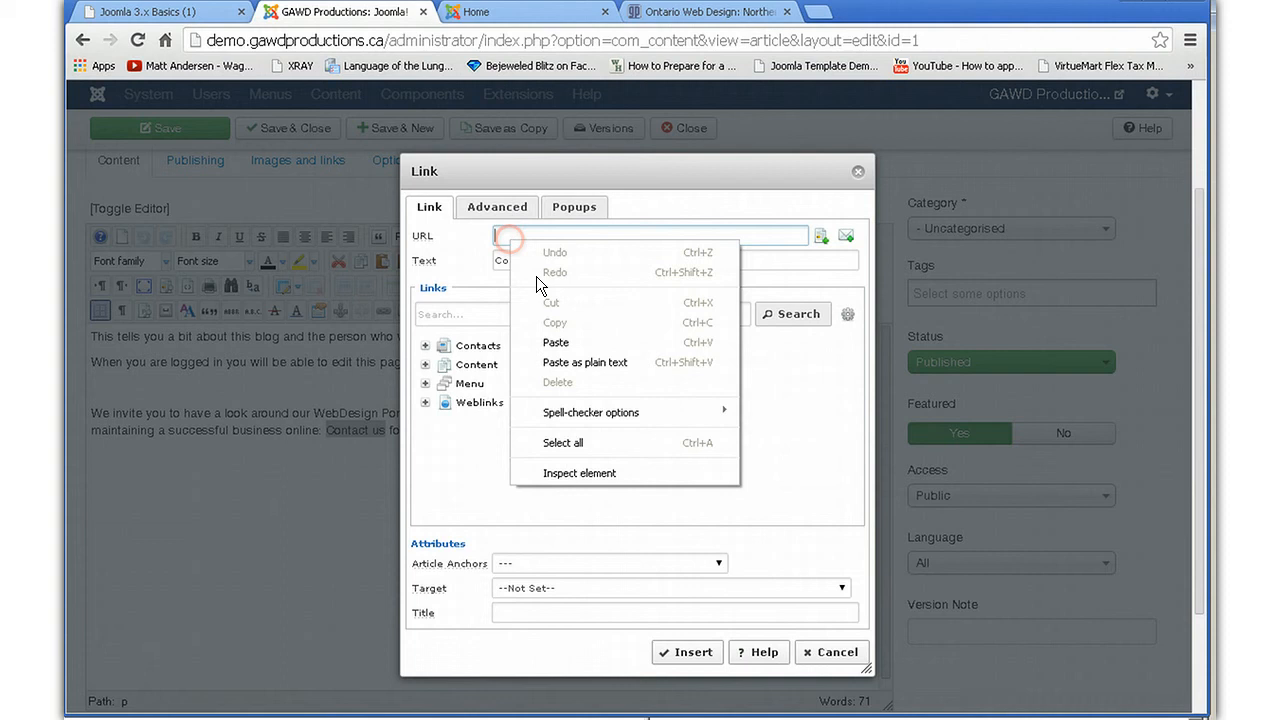
{"action": "left_click", "coordinate": [577, 344]}
{"action": "left_click", "coordinate": [840, 588]}
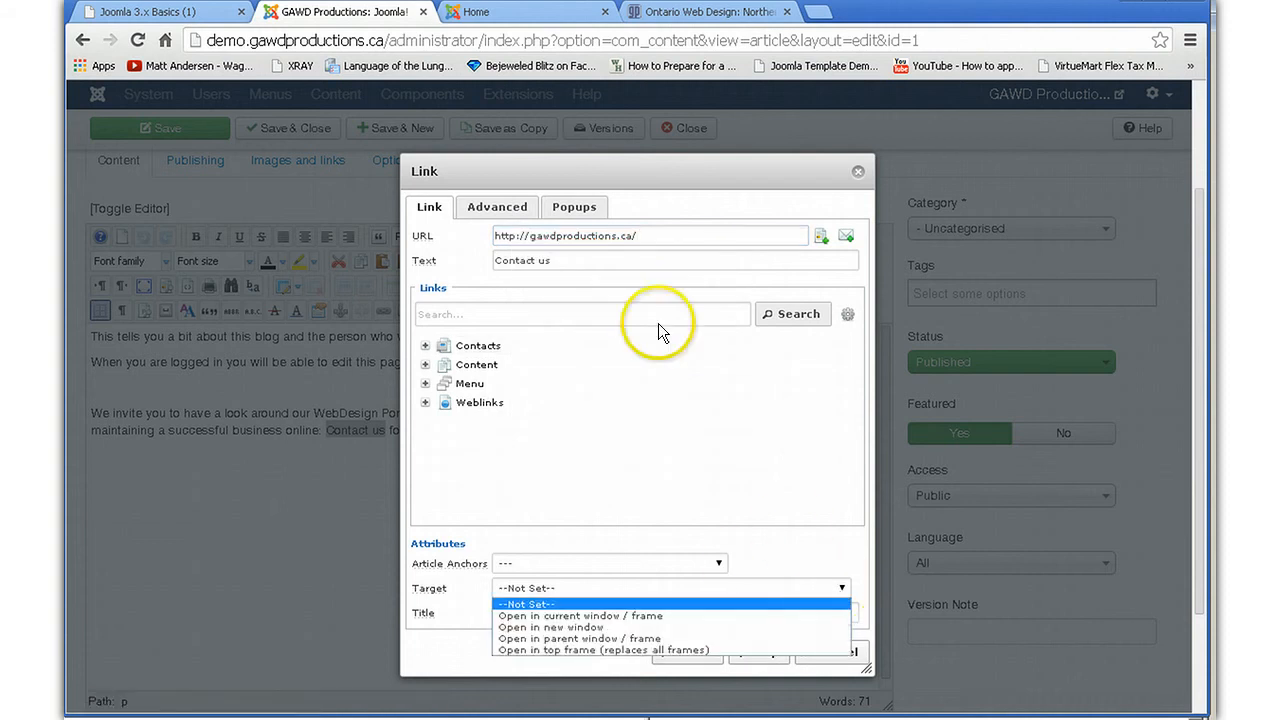
{"action": "left_click", "coordinate": [648, 235]}
{"action": "left_click_drag", "start_coordinate": [648, 235], "coordinate": [500, 245]}
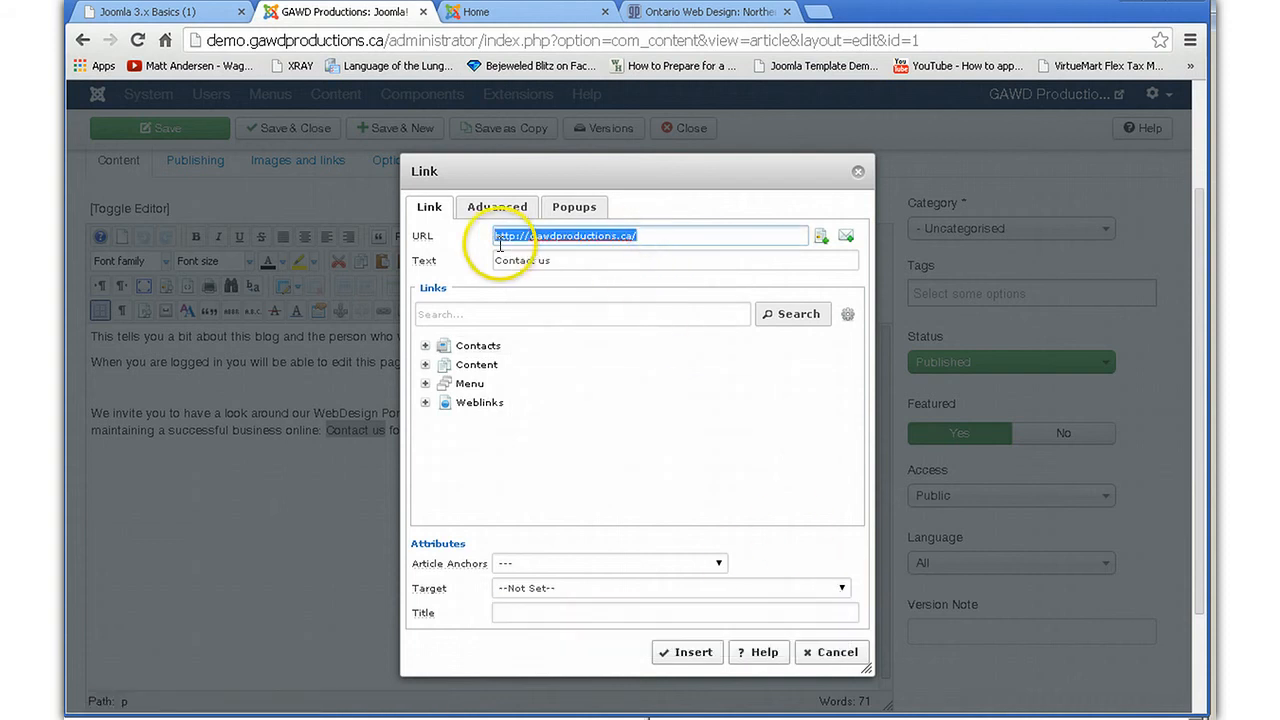
{"action": "key", "text": "BackSpace"}
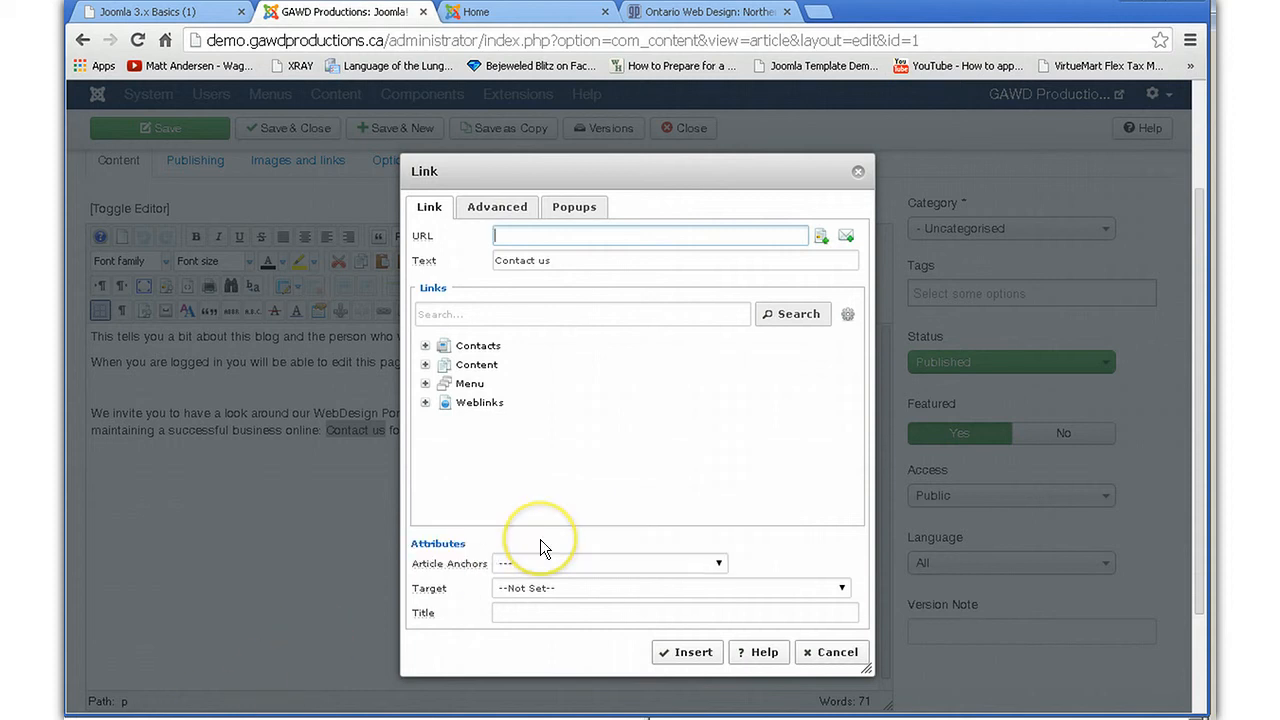
Step: Link "Contact us" to the Main Menu's Contact Us / contact-us item and insert the link
{"action": "left_click", "coordinate": [425, 384]}
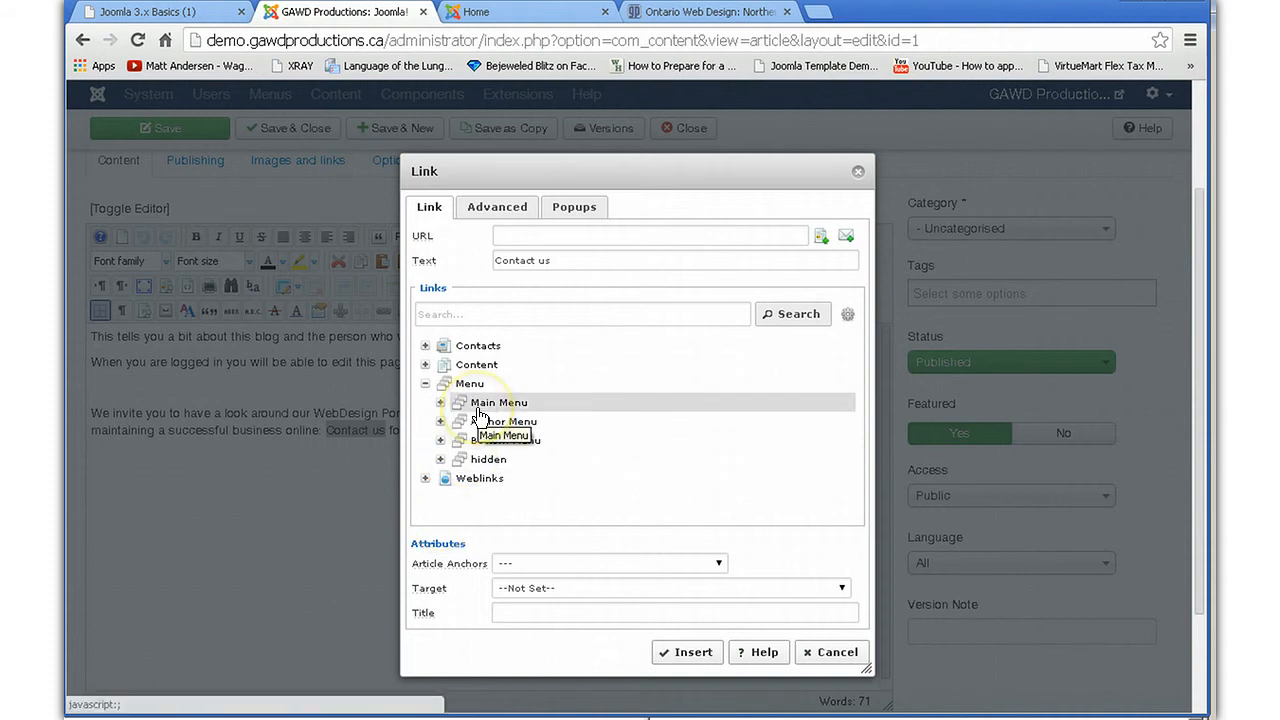
{"action": "left_click", "coordinate": [440, 402]}
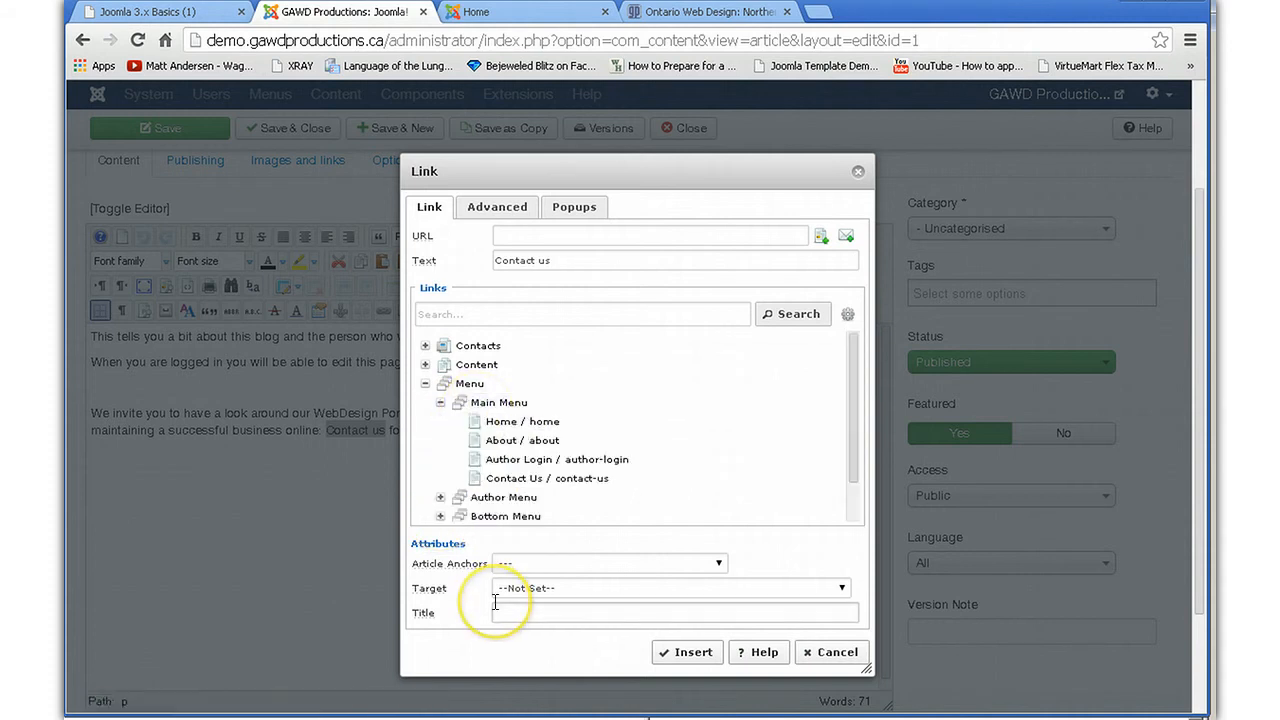
{"action": "left_click", "coordinate": [515, 478]}
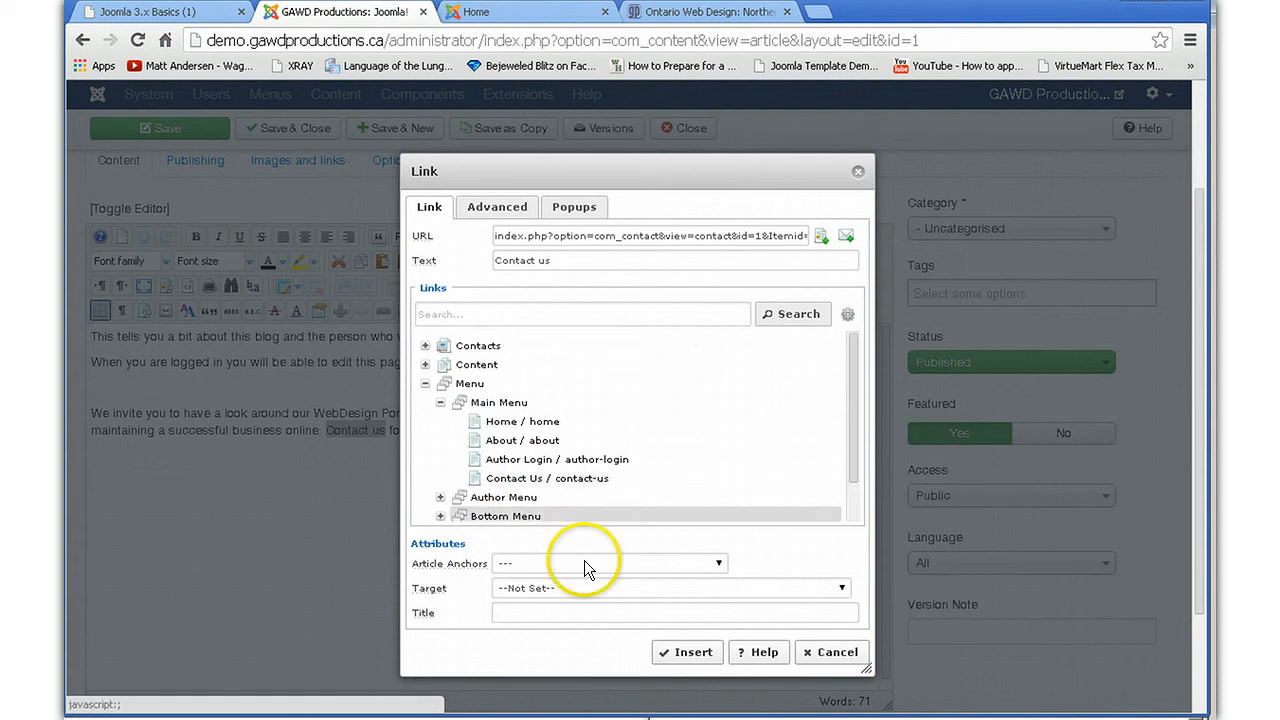
{"action": "left_click", "coordinate": [694, 652]}
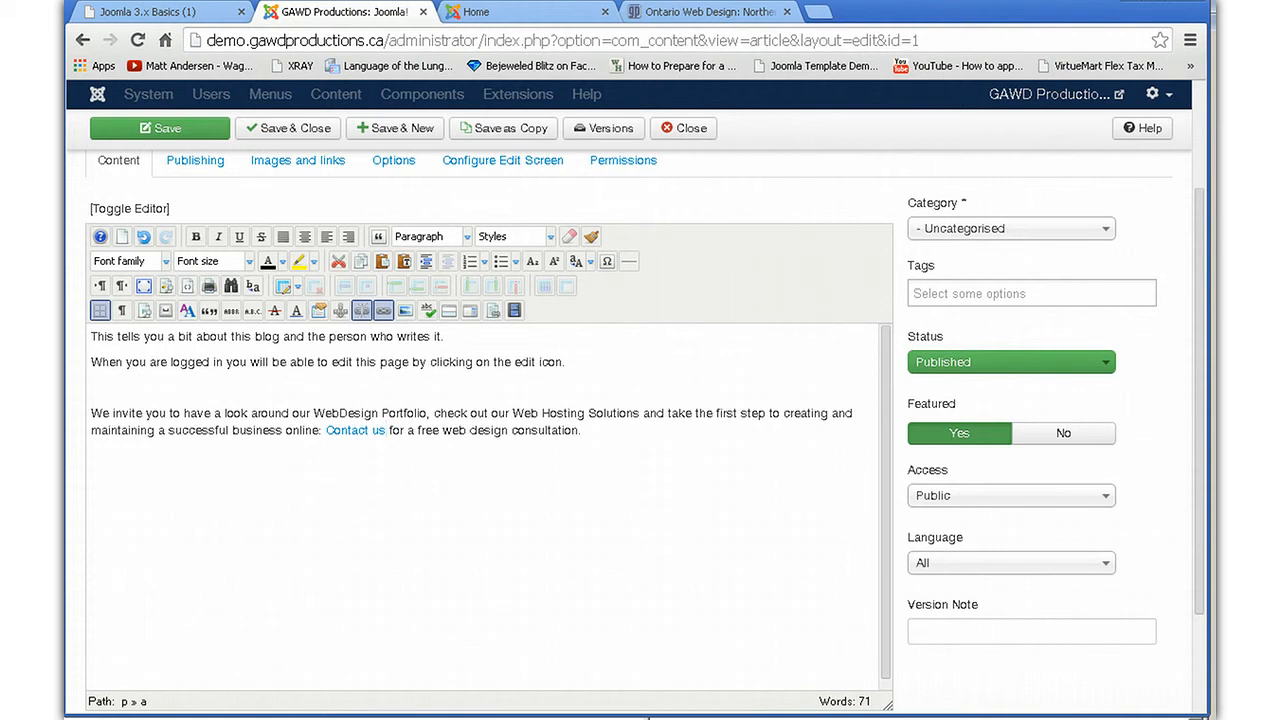
Step: View the Contact Us page on the demo site's front end
{"action": "left_click", "coordinate": [524, 22]}
{"action": "scroll", "coordinate": [562, 185], "scroll_direction": "up", "scroll_amount": 15}
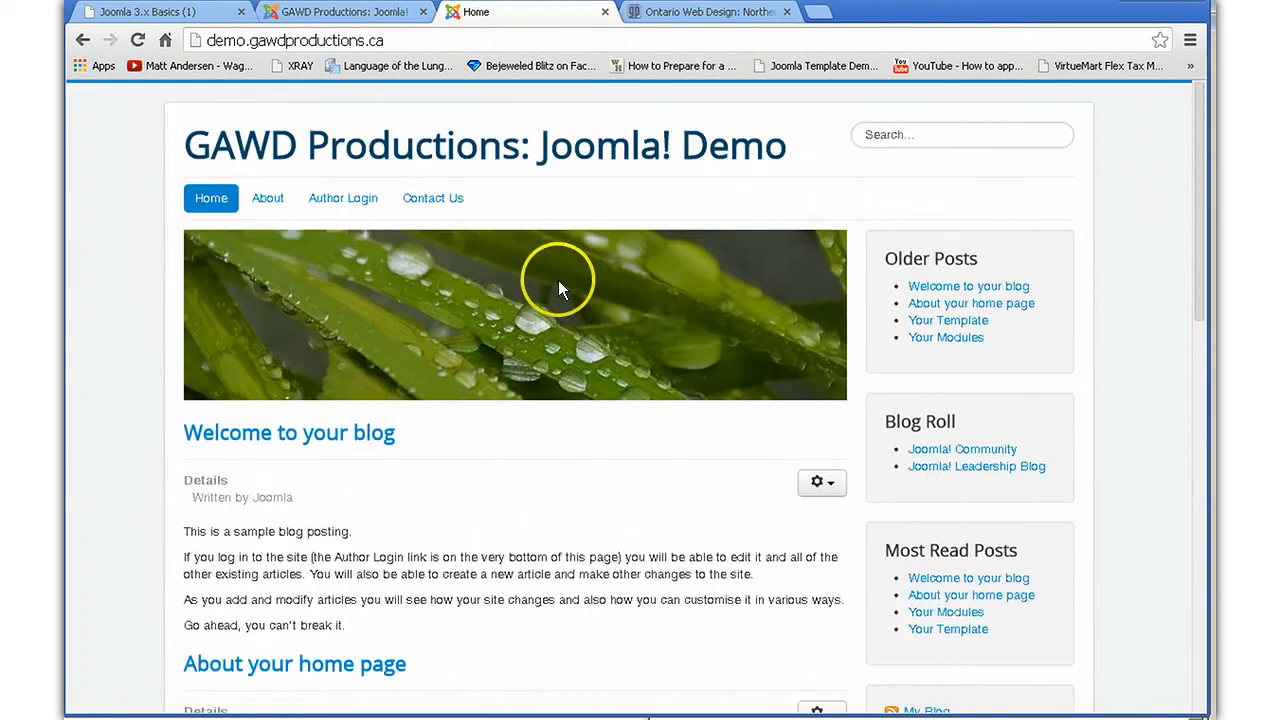
{"action": "left_click", "coordinate": [430, 199]}
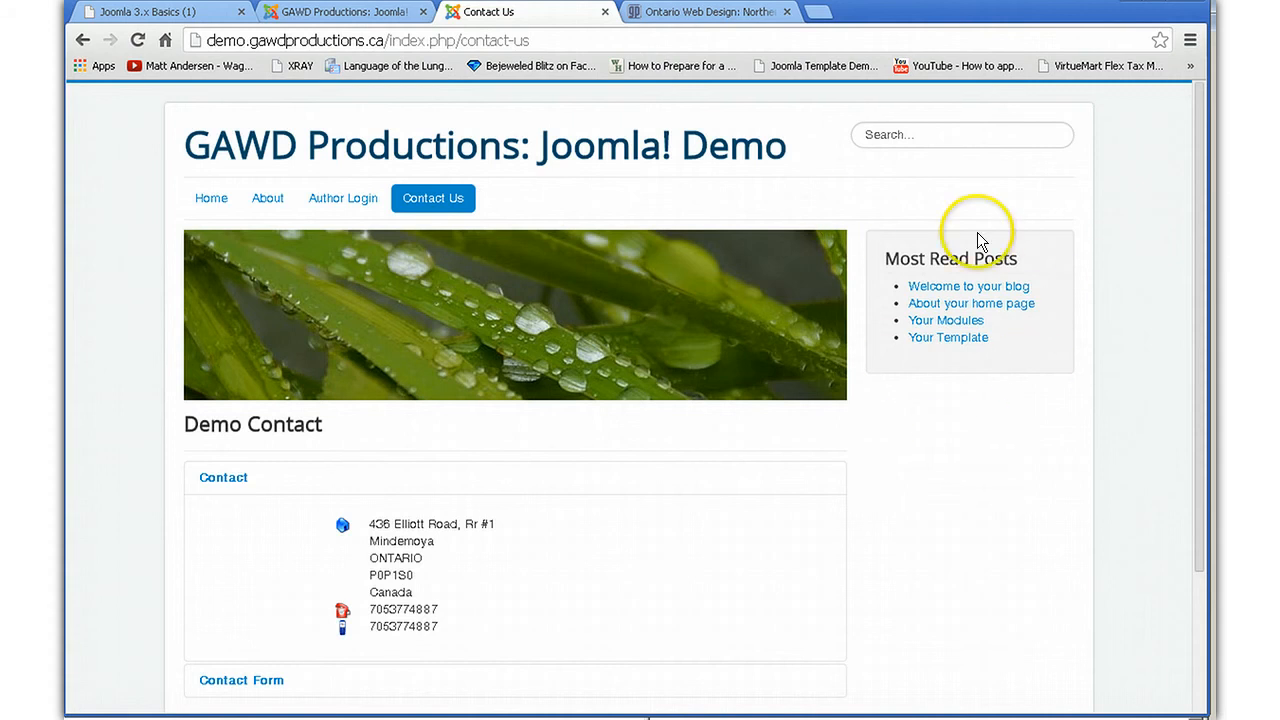
Step: Return to the About article in the administrator and save it with the new contact link
{"action": "left_click", "coordinate": [385, 14]}
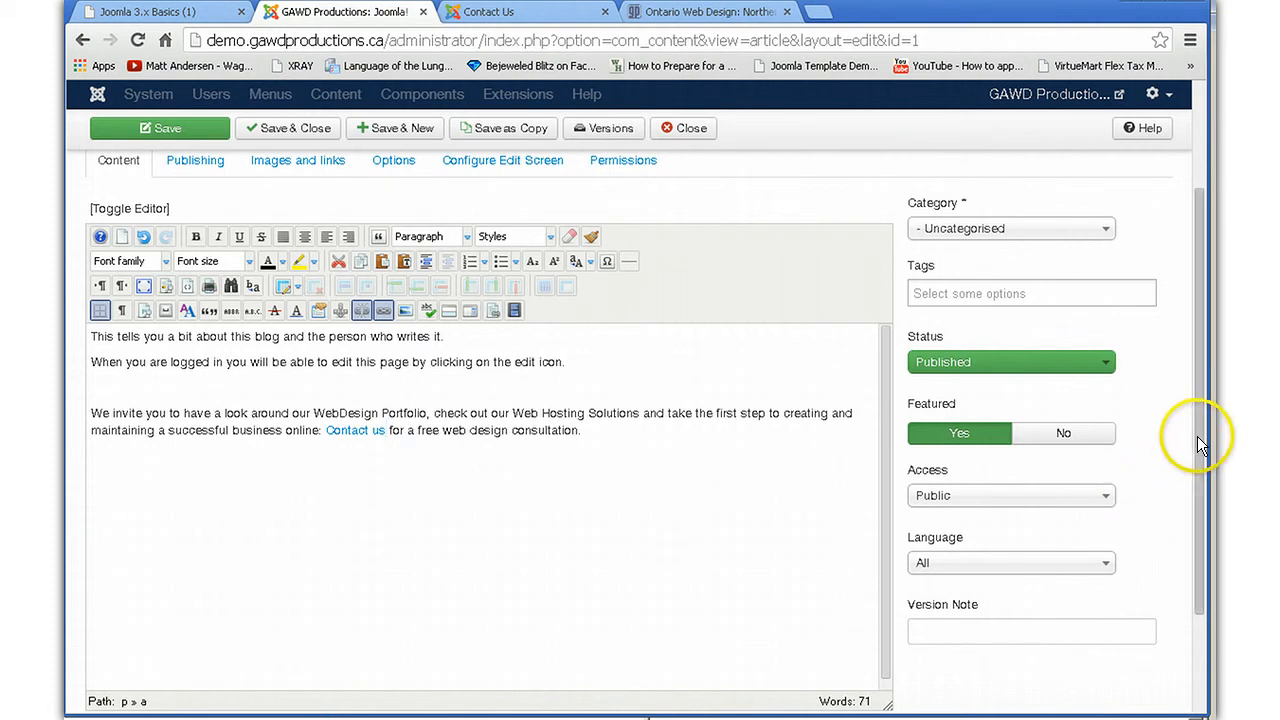
{"action": "scroll", "coordinate": [1200, 445], "scroll_direction": "up", "scroll_amount": 2}
{"action": "left_click", "coordinate": [209, 206]}
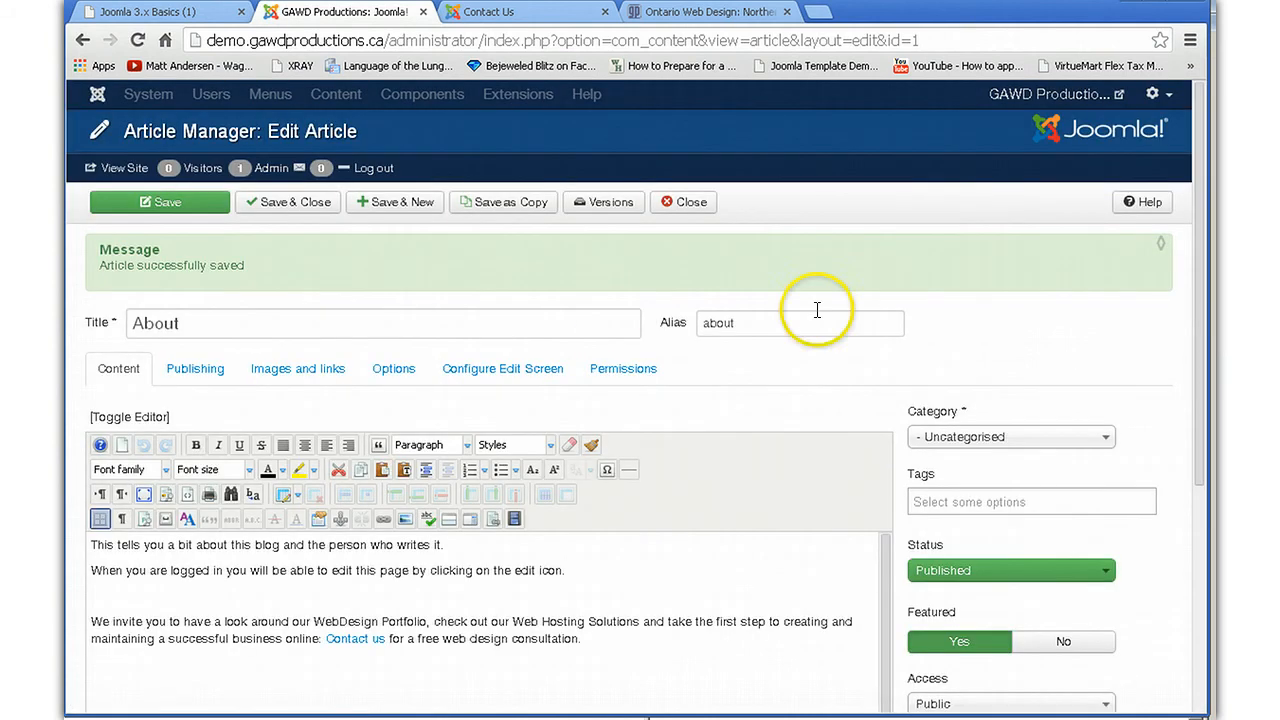
{"action": "left_click_drag", "start_coordinate": [1195, 248], "coordinate": [1195, 310]}
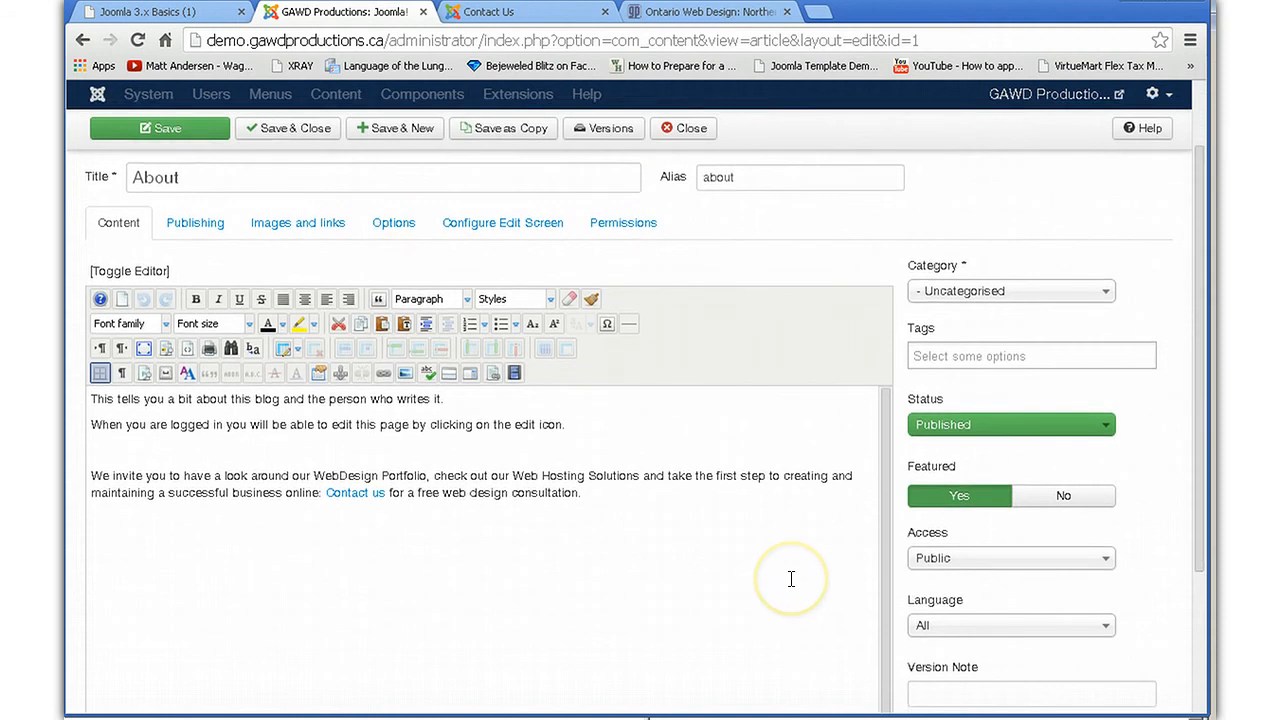
{"action": "left_click", "coordinate": [711, 537]}
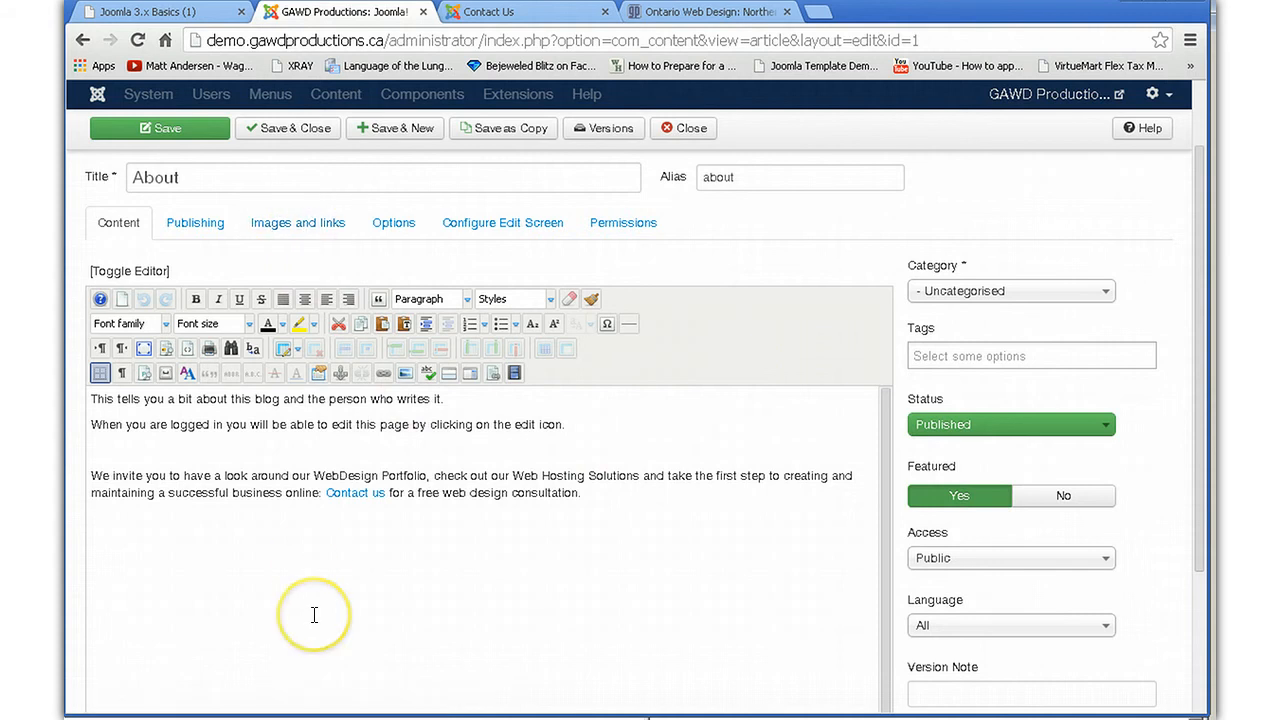
{"action": "left_click", "coordinate": [404, 376]}
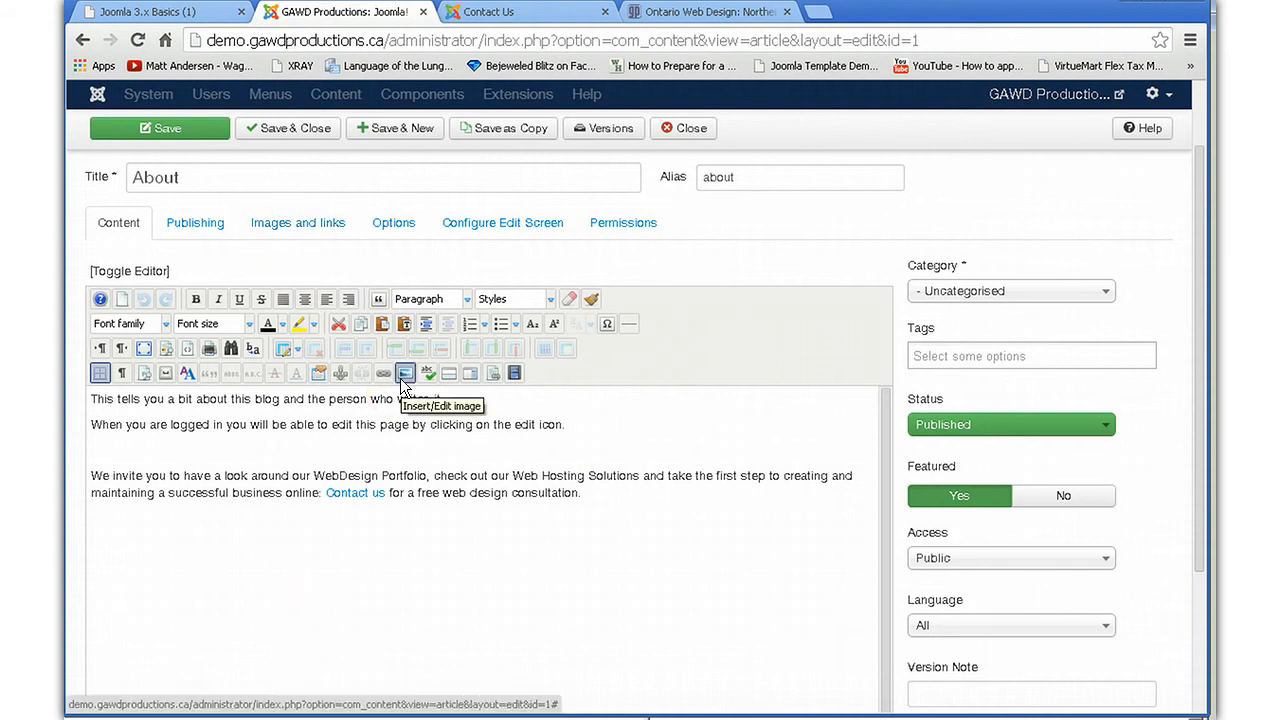
{"action": "left_click", "coordinate": [343, 617]}
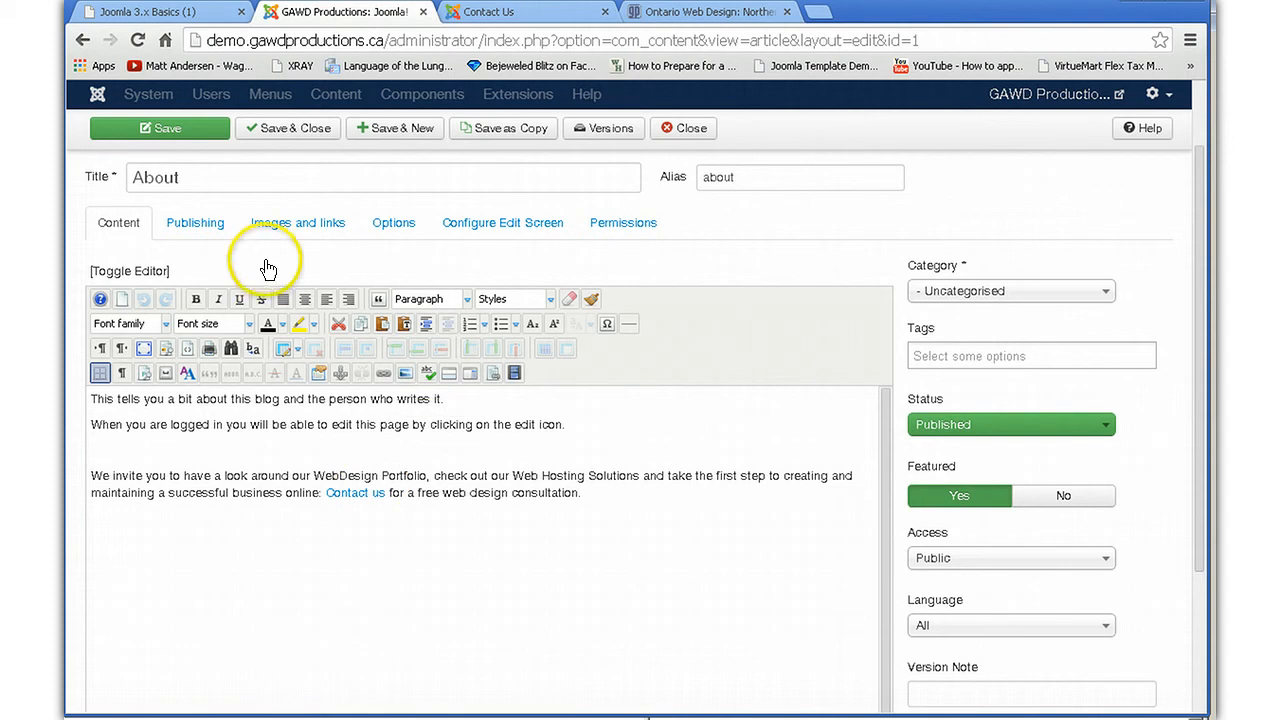
Step: Insert apple.jpg from the /sampledata/fruitshop directory as the About article's full article image
{"action": "left_click", "coordinate": [298, 226]}
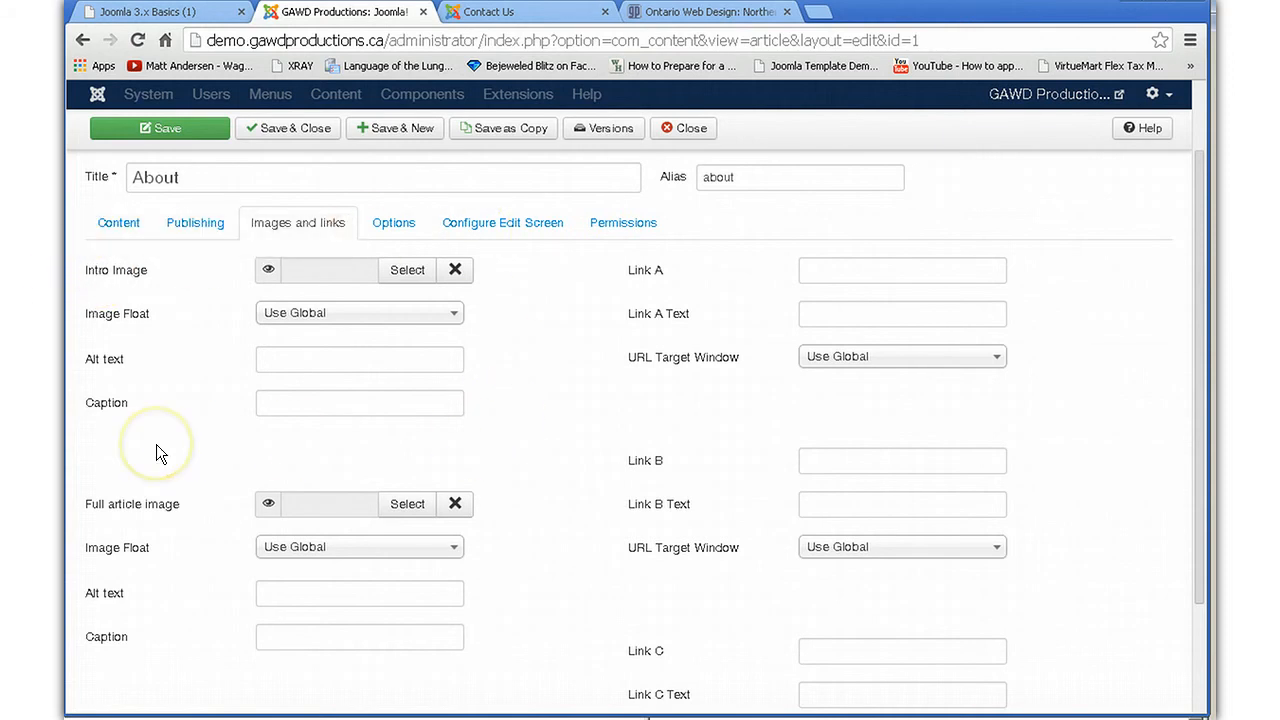
{"action": "scroll", "coordinate": [649, 716], "scroll_direction": "down", "scroll_amount": 3}
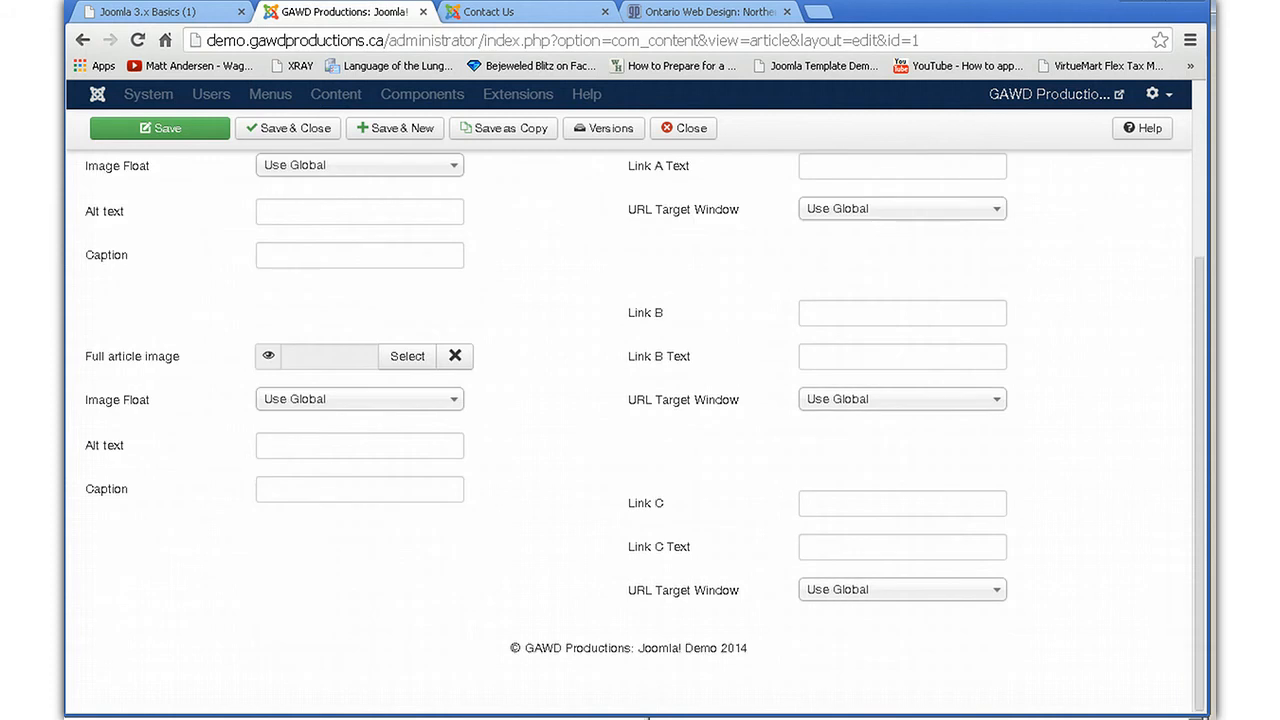
{"action": "mouse_move", "coordinate": [140, 360]}
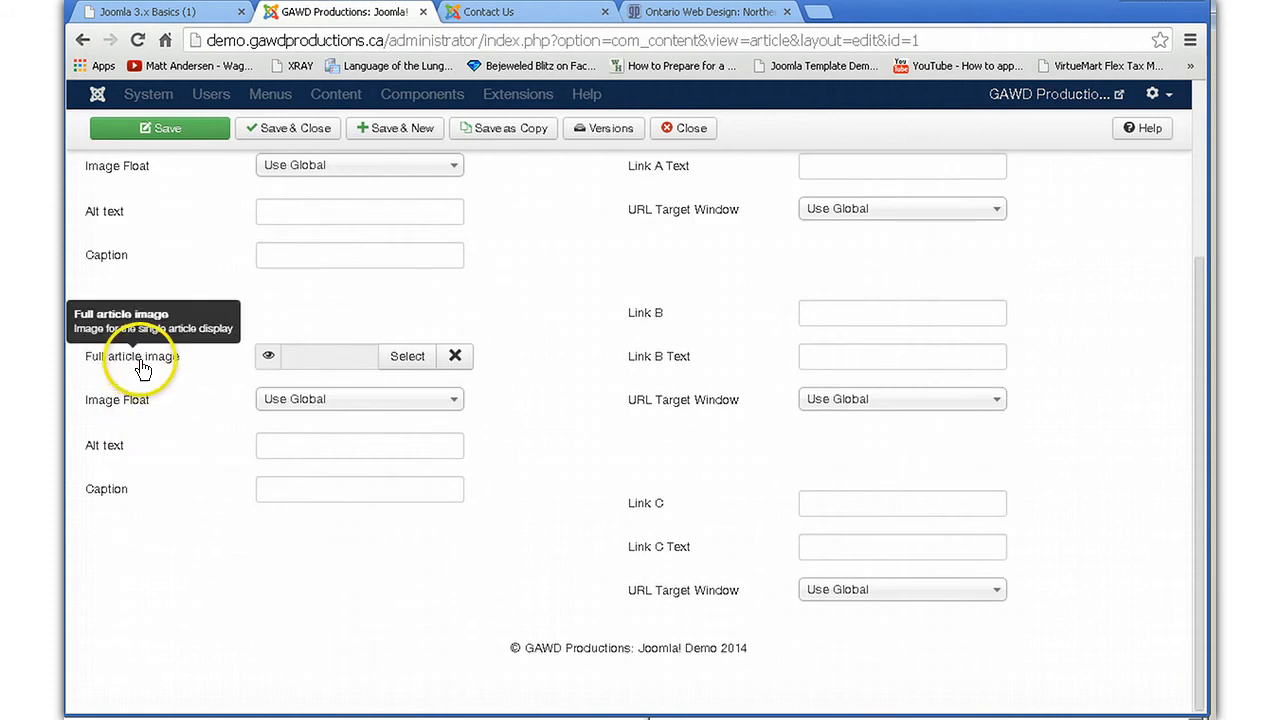
{"action": "left_click", "coordinate": [400, 365]}
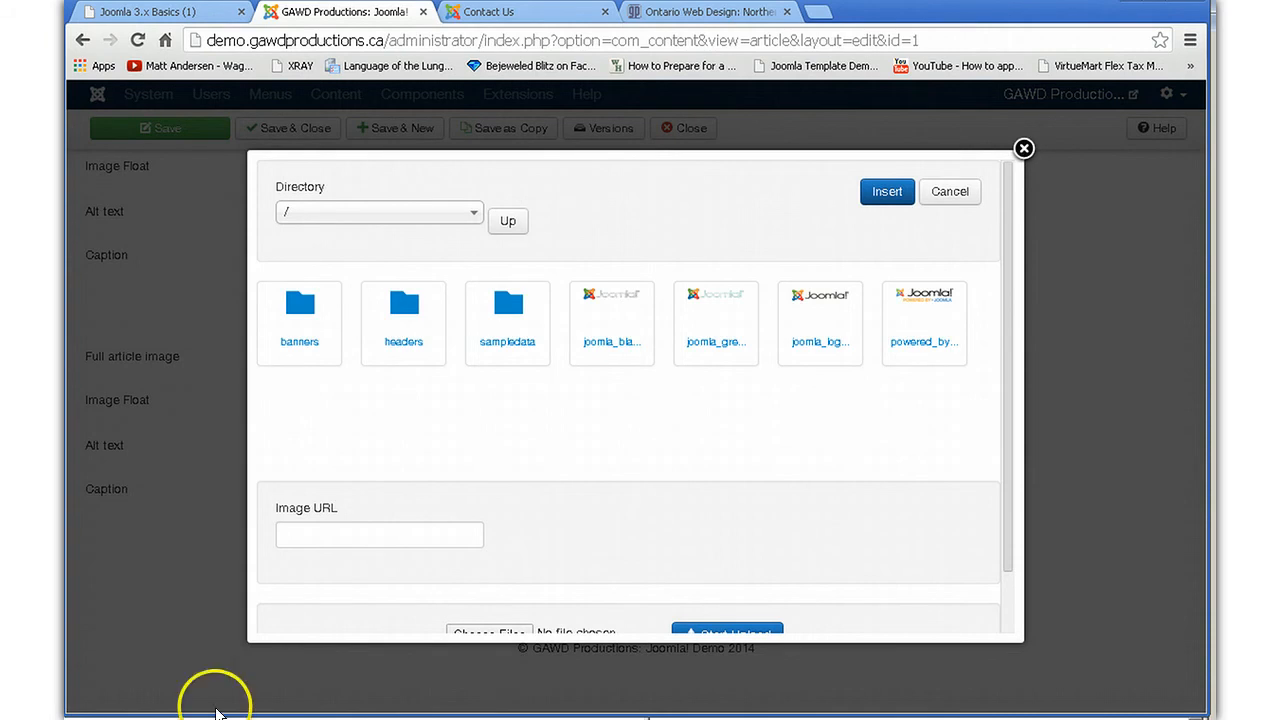
{"action": "left_click_drag", "start_coordinate": [1008, 425], "coordinate": [1005, 397]}
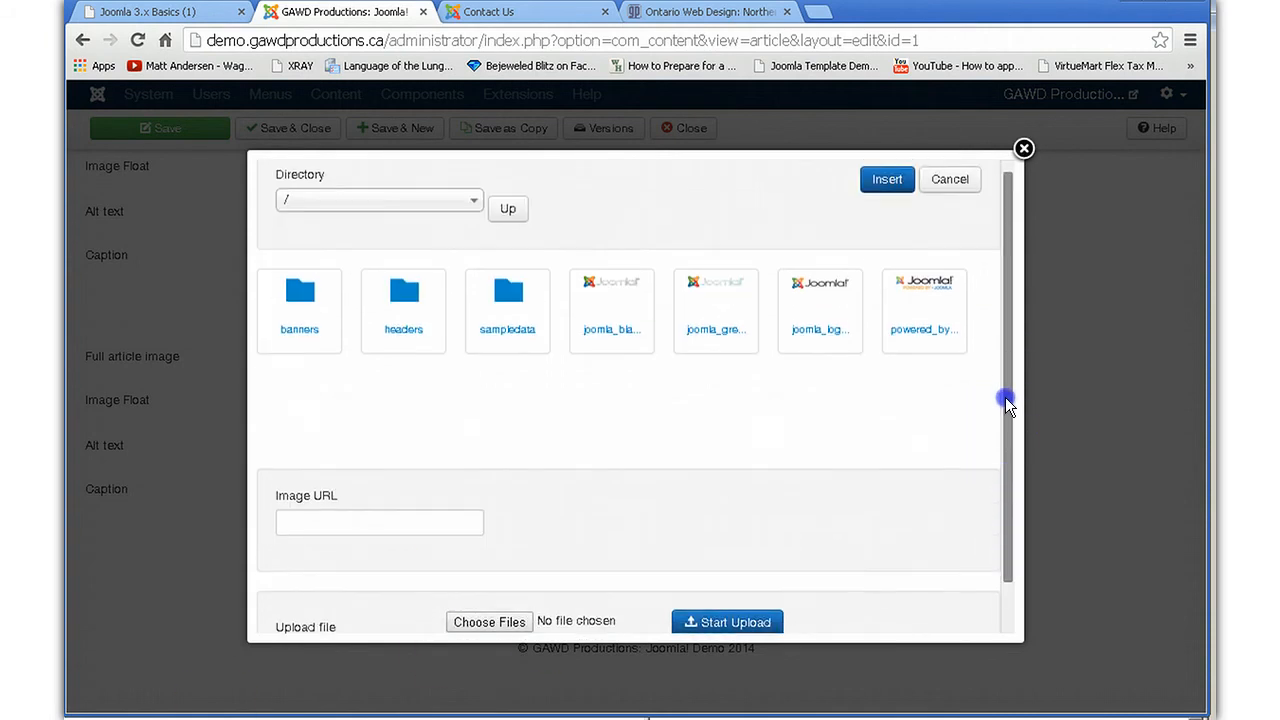
{"action": "left_click", "coordinate": [508, 345]}
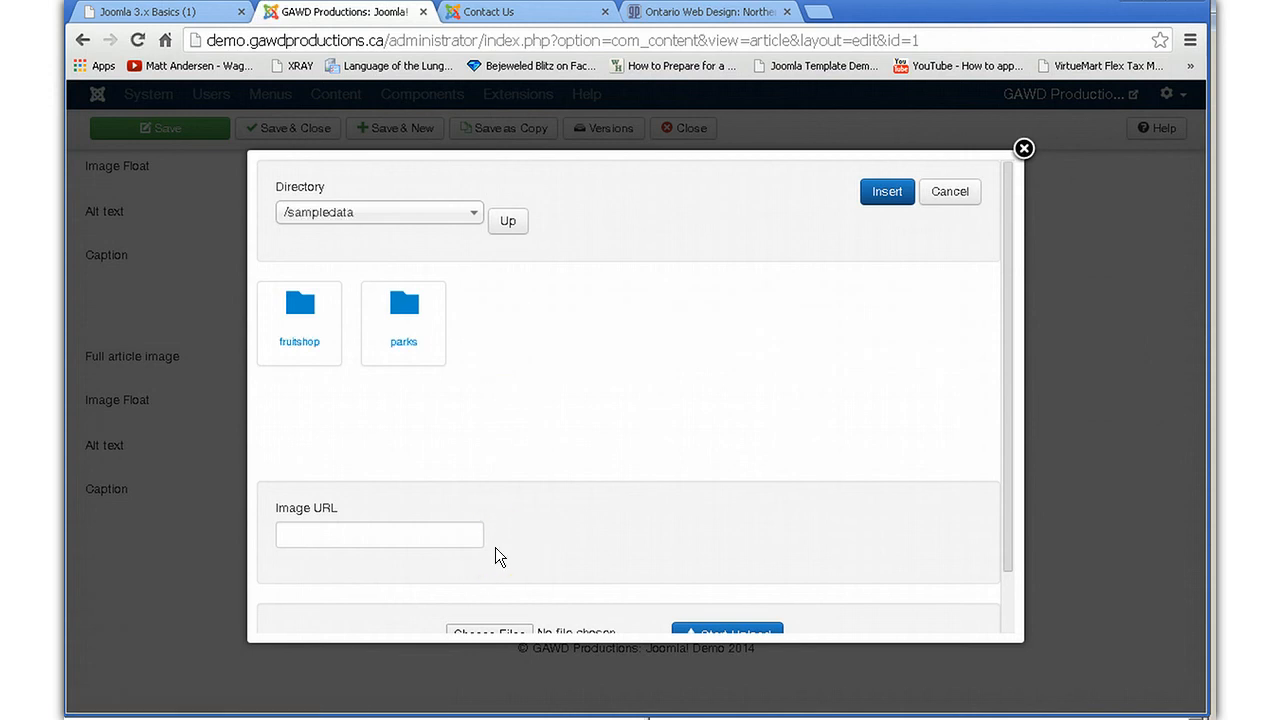
{"action": "left_click", "coordinate": [312, 350]}
{"action": "left_click", "coordinate": [301, 348]}
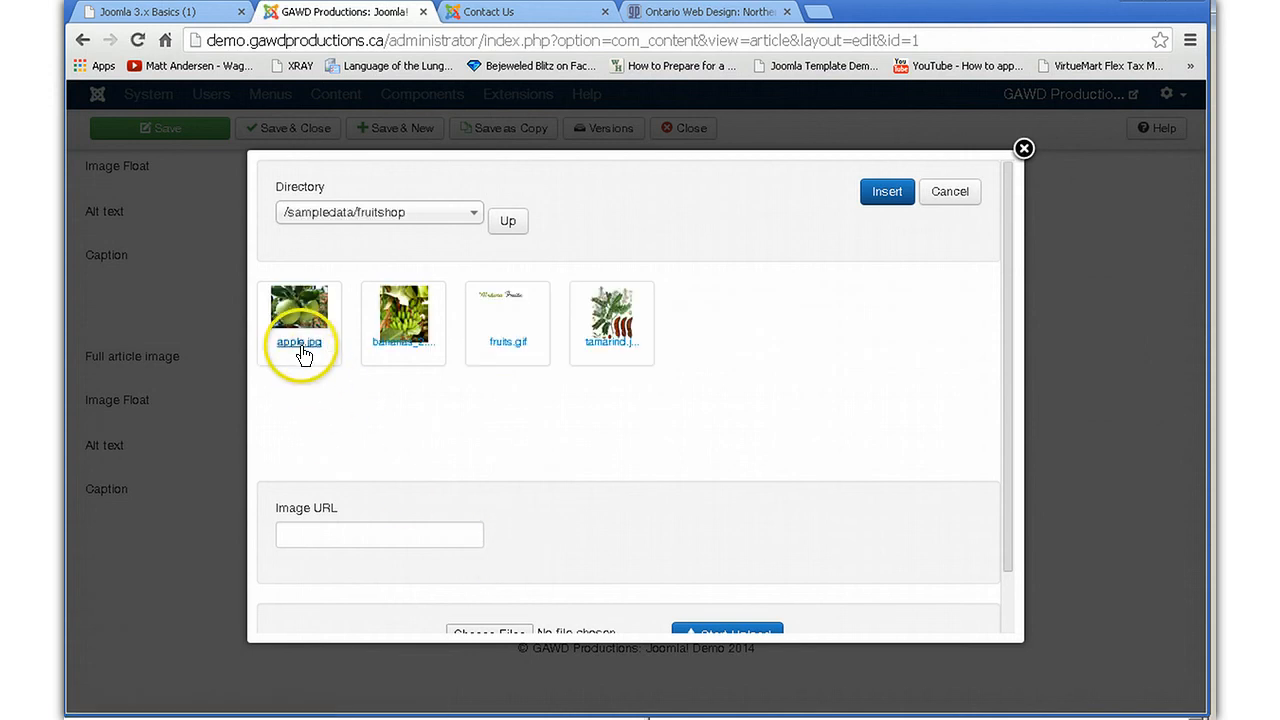
{"action": "left_click", "coordinate": [880, 196]}
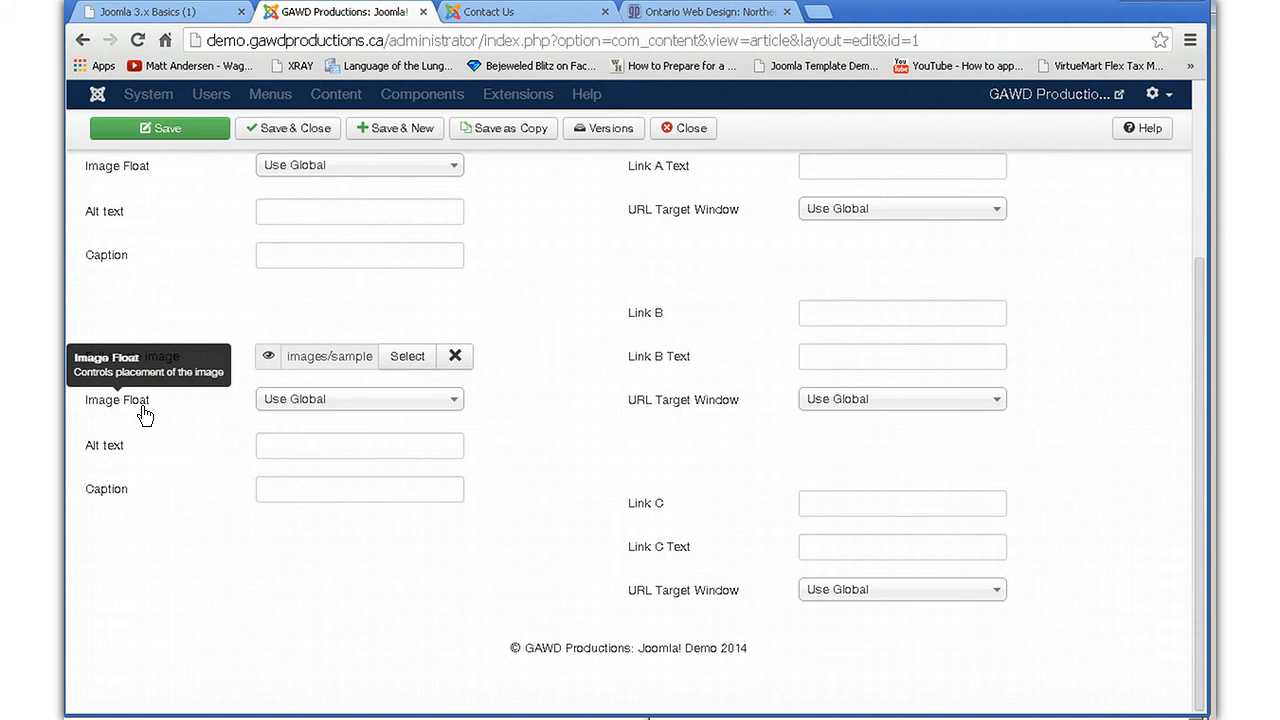
Step: Set the full article image's float to Left and its alt text to "green apple"
{"action": "left_click", "coordinate": [445, 405]}
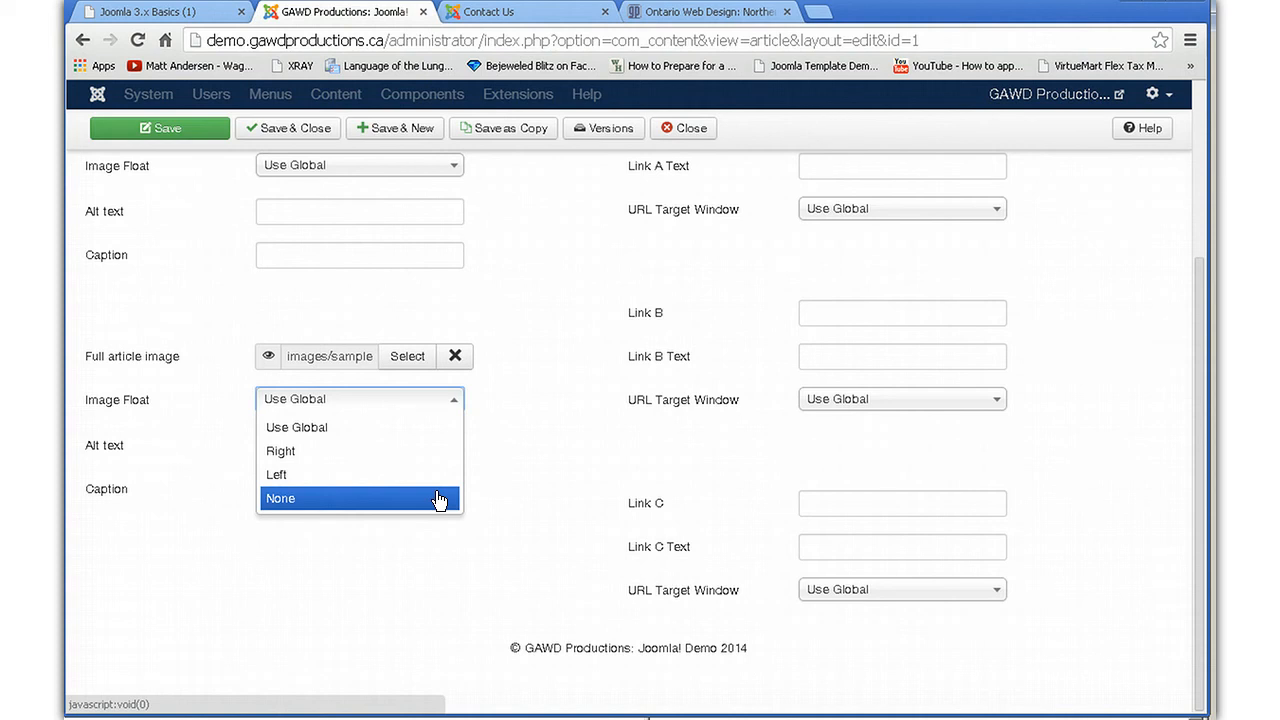
{"action": "left_click", "coordinate": [429, 476]}
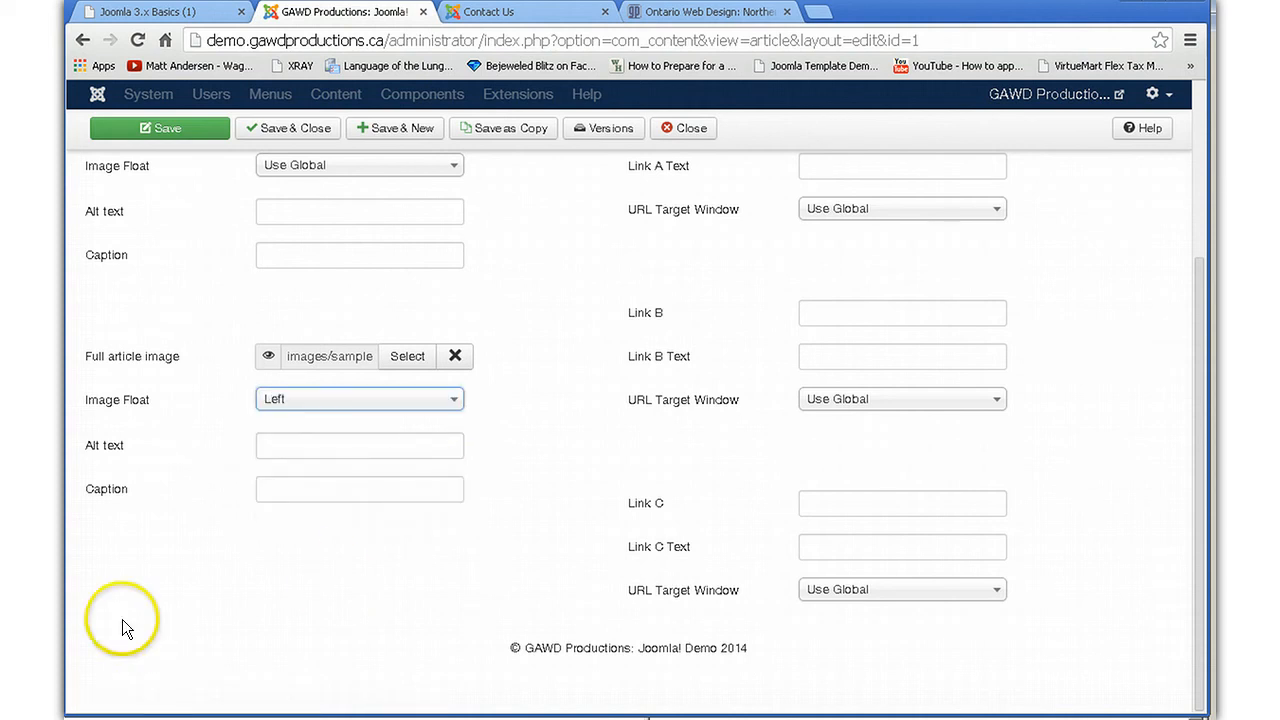
{"action": "mouse_move", "coordinate": [122, 448]}
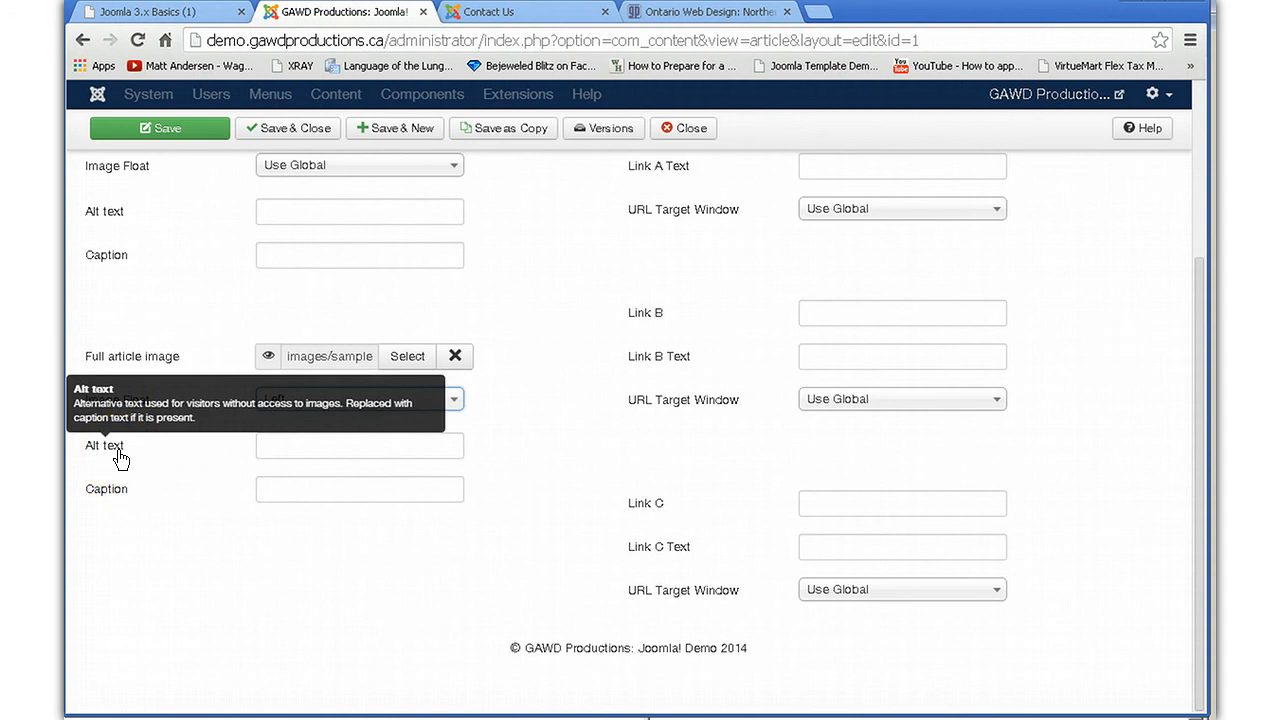
{"action": "left_click", "coordinate": [271, 447]}
{"action": "type", "text": "g"}
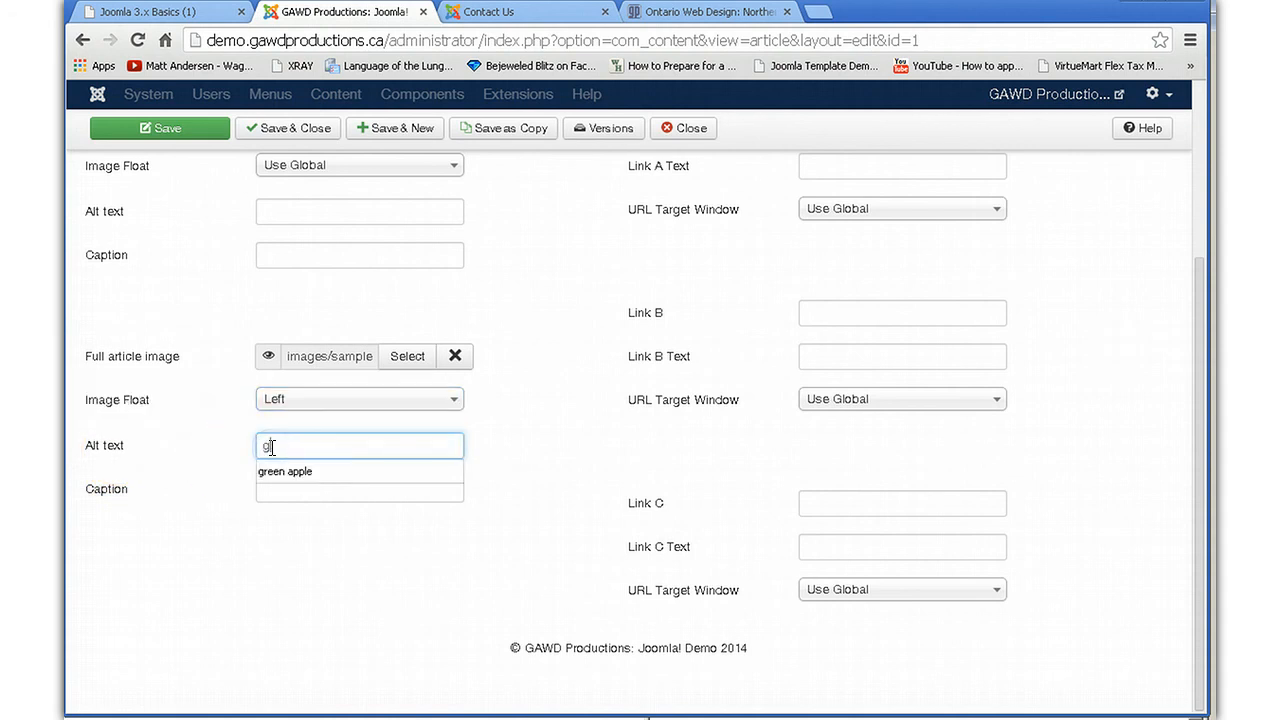
{"action": "type", "text": "reen apple"}
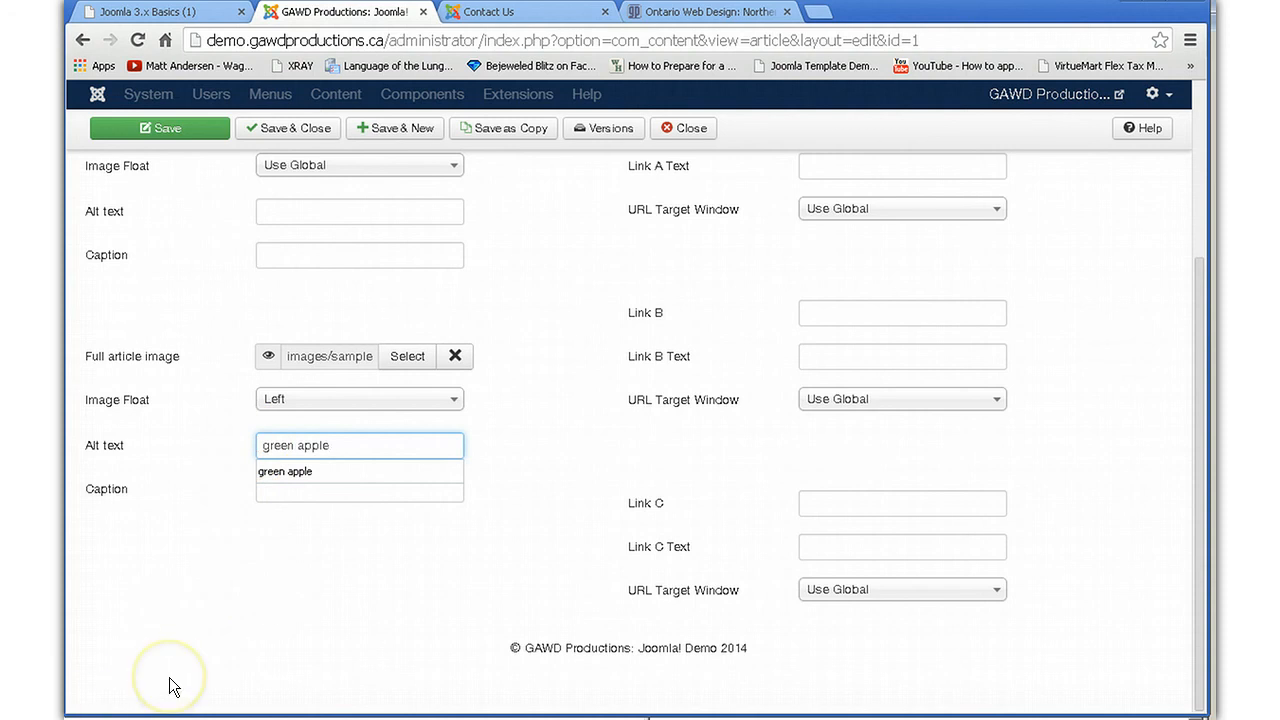
{"action": "mouse_move", "coordinate": [100, 490]}
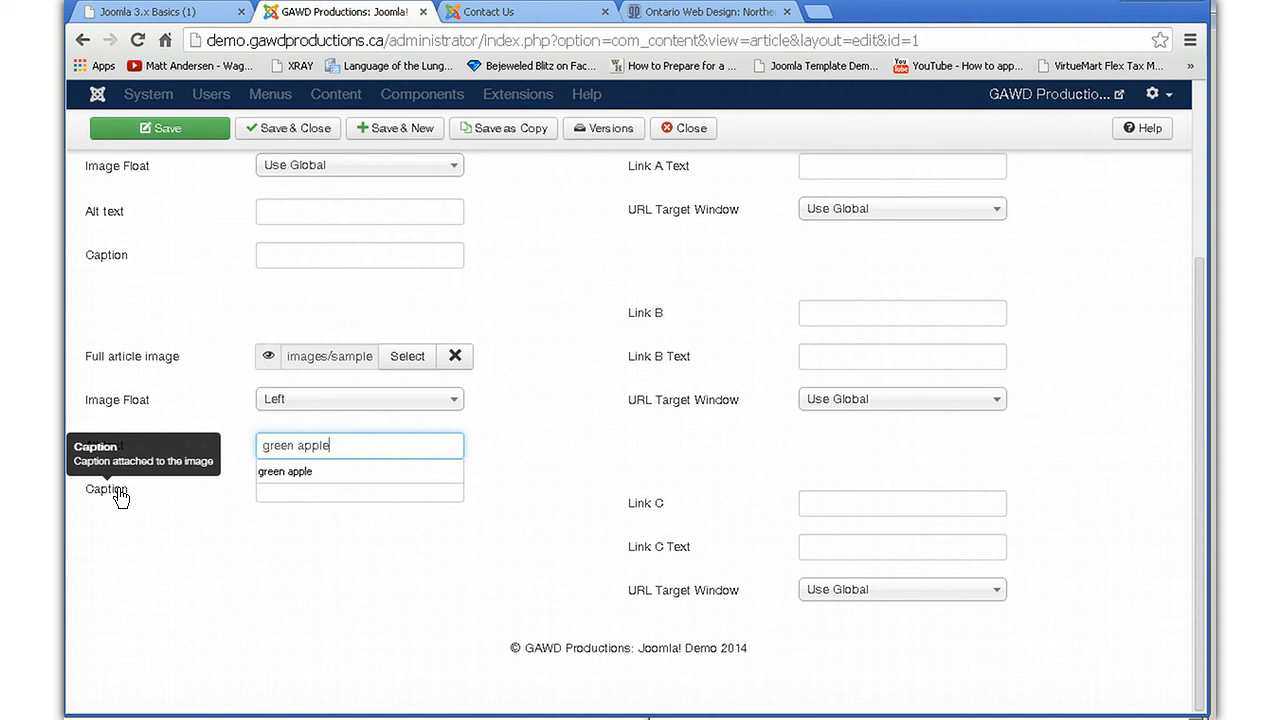
{"action": "left_click", "coordinate": [218, 578]}
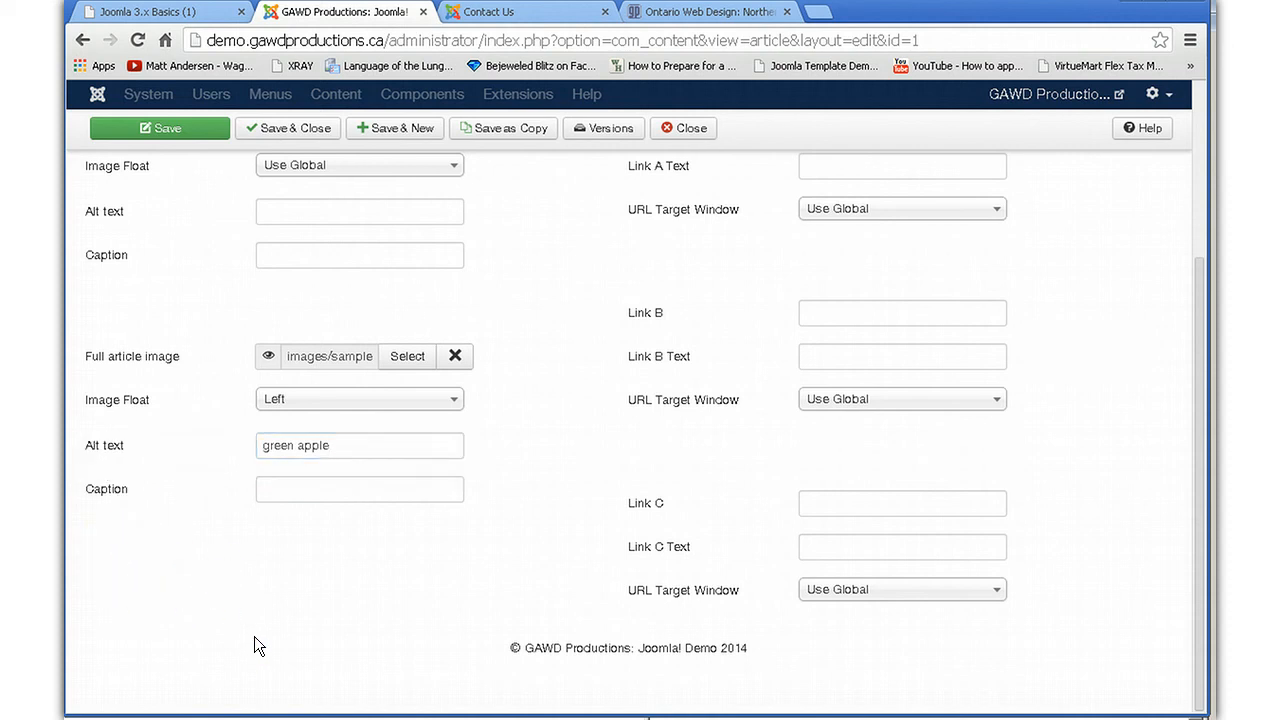
{"action": "left_click", "coordinate": [274, 486]}
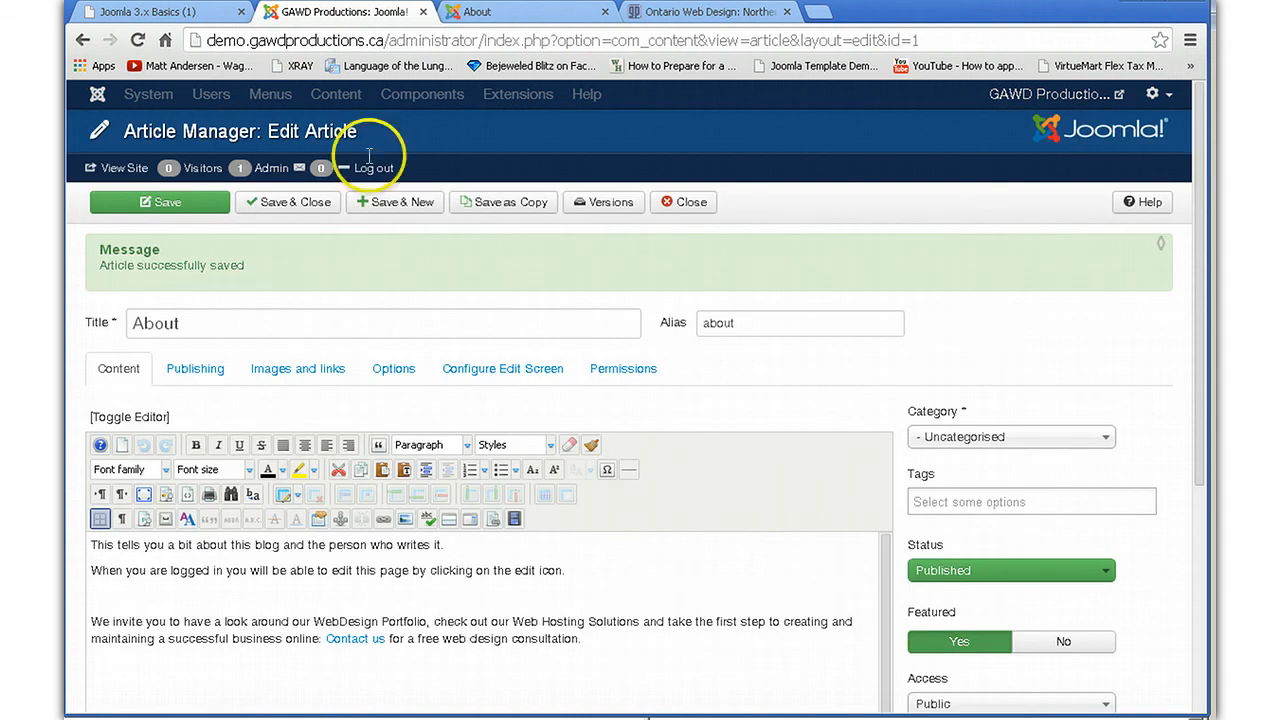
Step: View the About page on the demo site's front end, and save and close the article in the administrator
{"action": "left_click", "coordinate": [497, 12]}
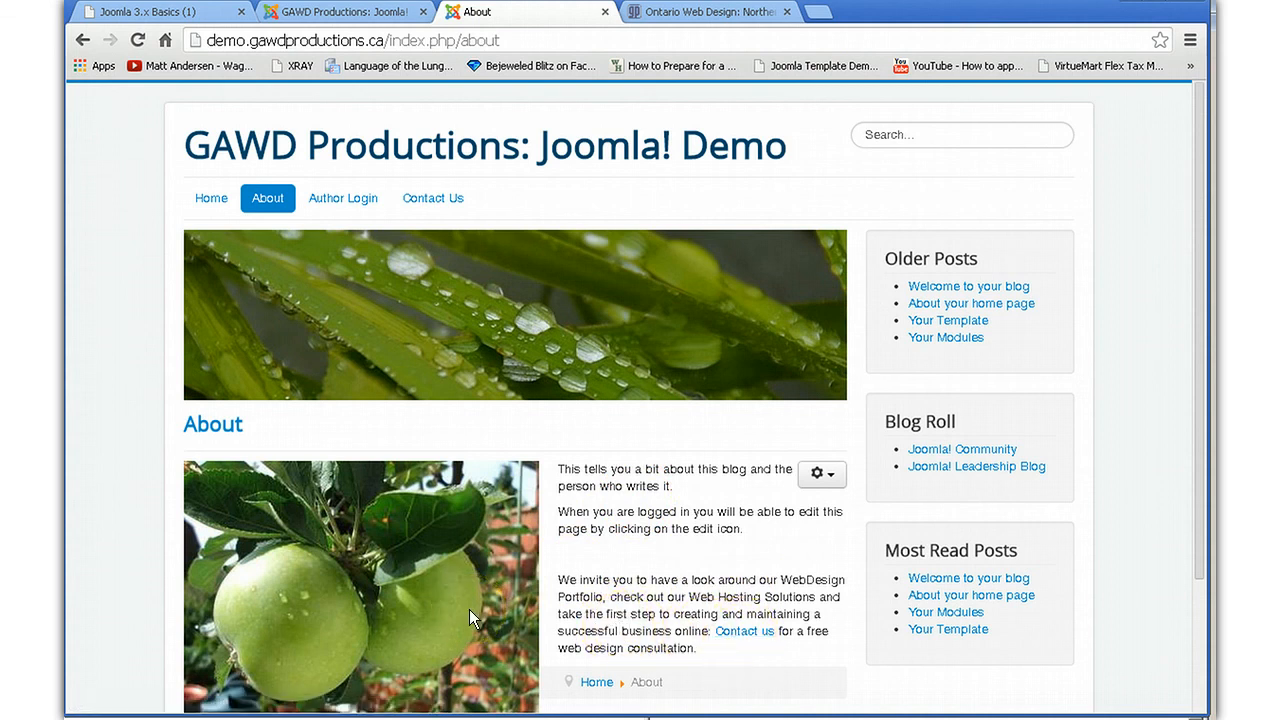
{"action": "left_click", "coordinate": [382, 14]}
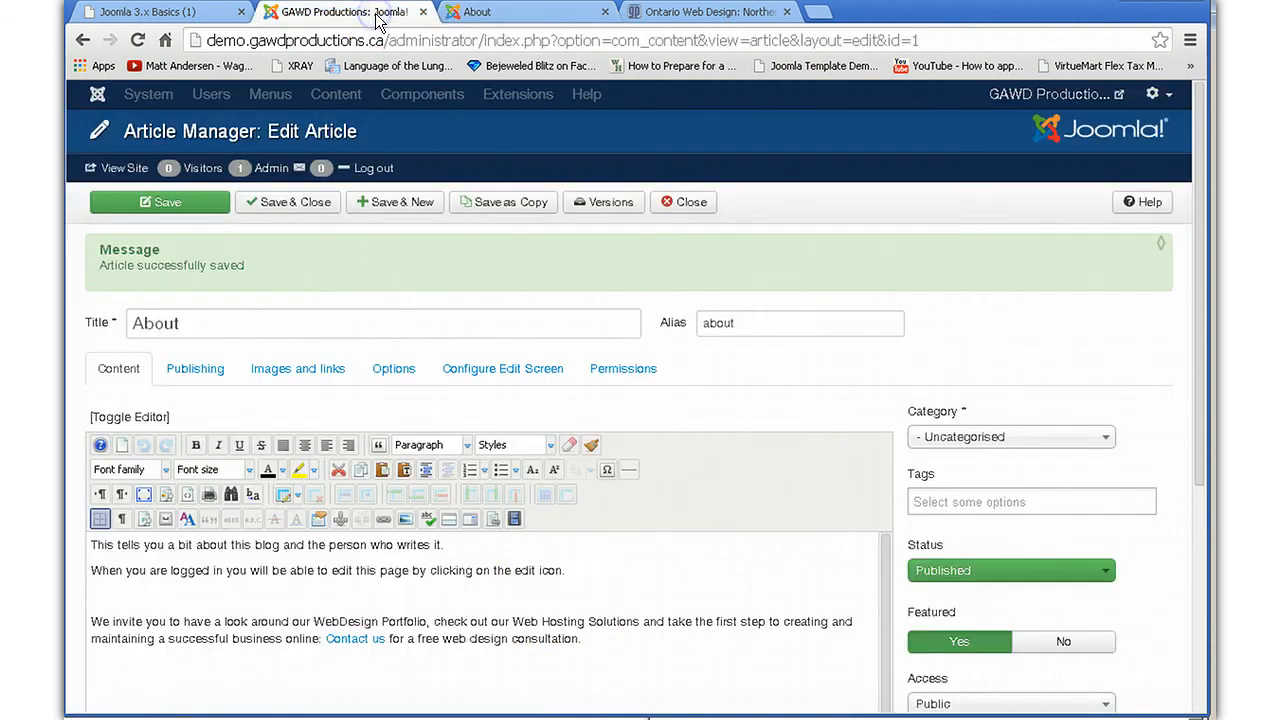
{"action": "left_click", "coordinate": [260, 206]}
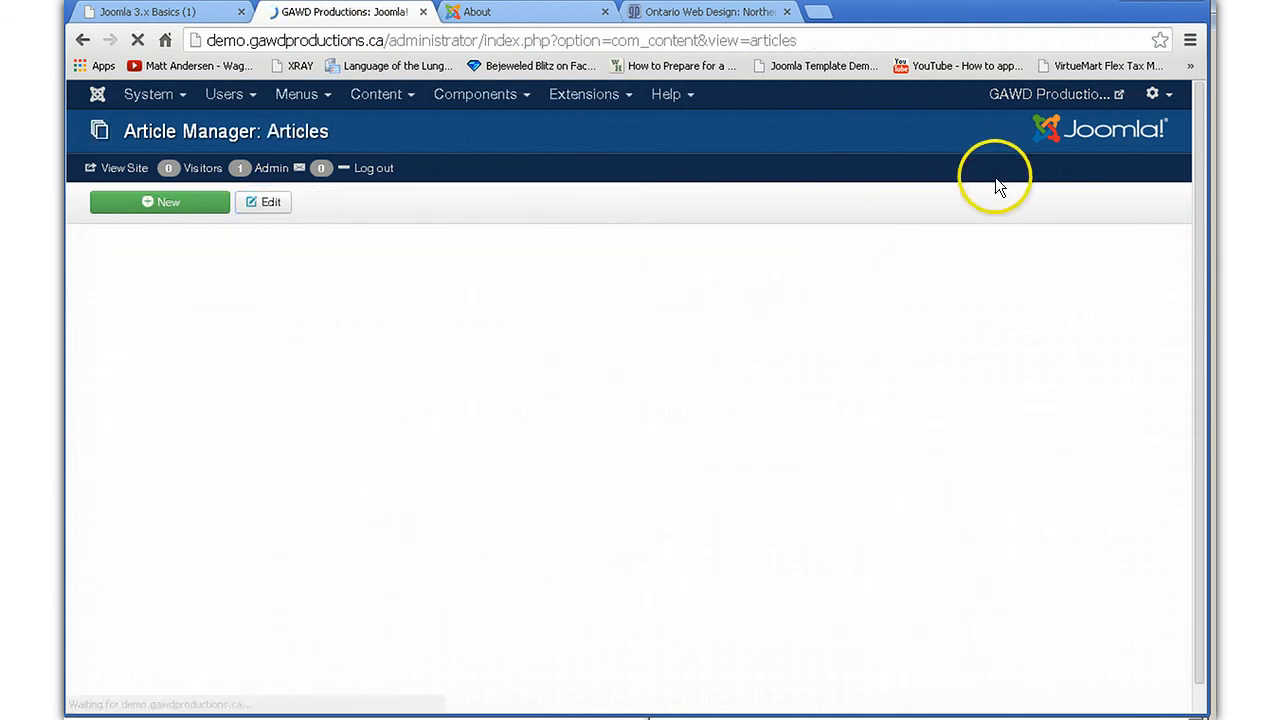
Step: Open the Article Manager's options
{"action": "left_click", "coordinate": [1152, 95]}
{"action": "left_click", "coordinate": [1066, 206]}
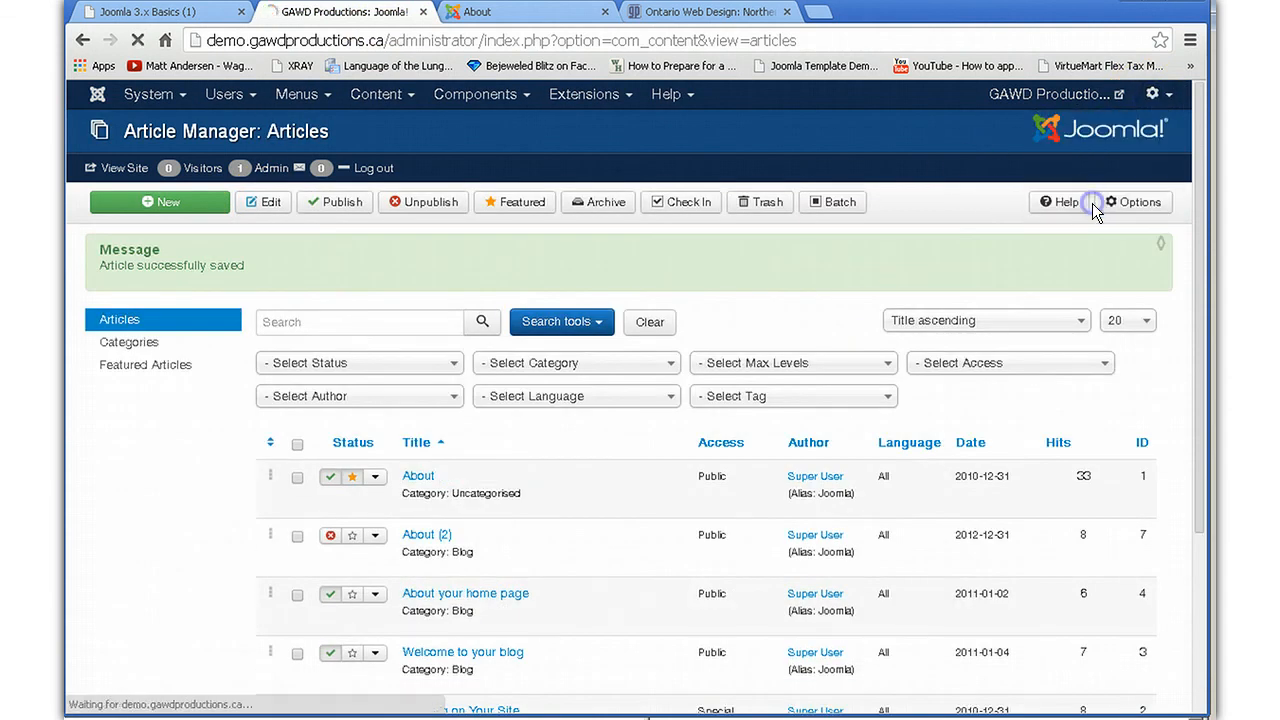